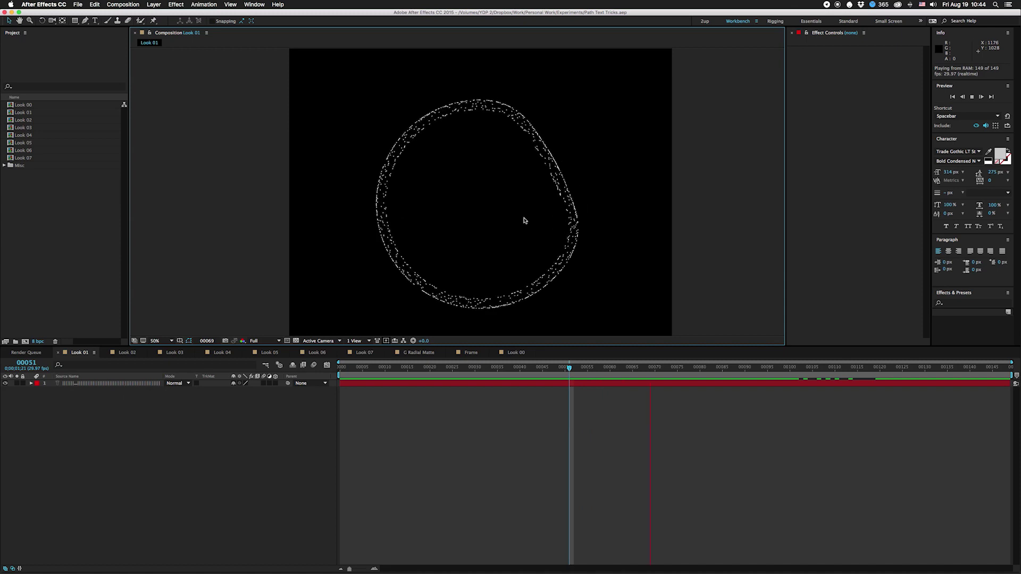
Open the Look 00 composition and create a text layer containing a single period near the middle of the frame
{"action": "key", "text": "space"}
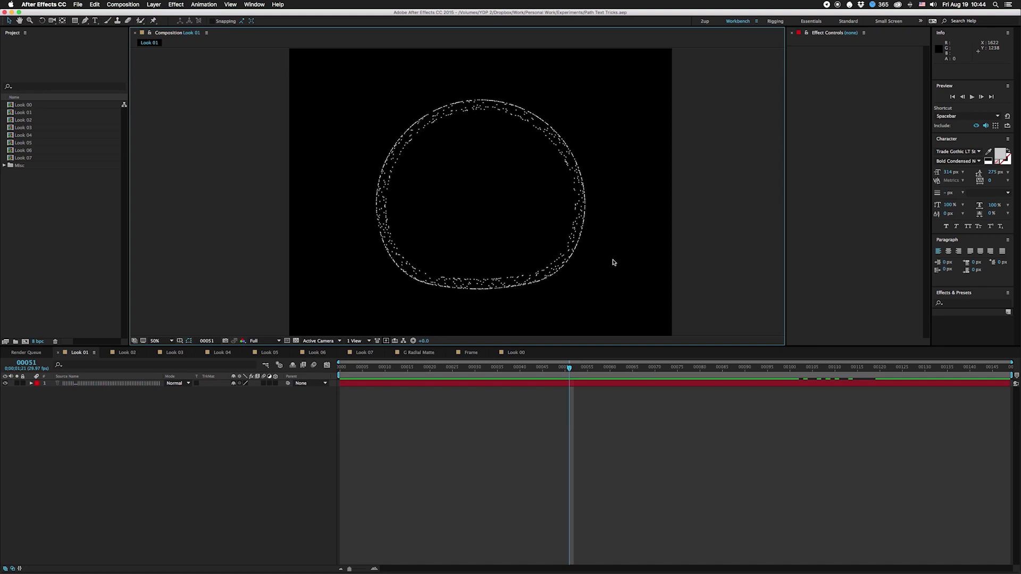
{"action": "left_click", "coordinate": [516, 353]}
{"action": "left_click", "coordinate": [468, 151]}
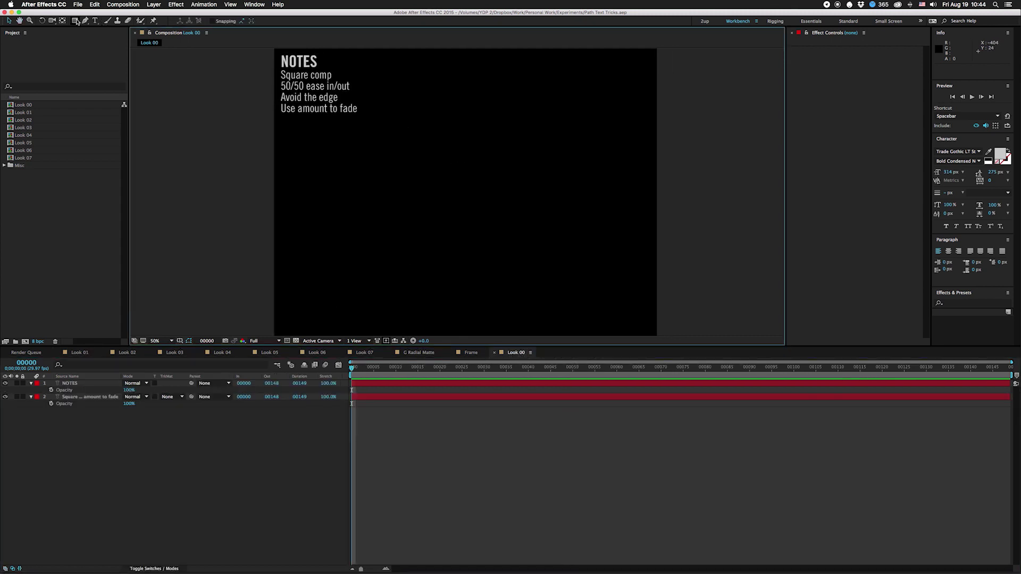
{"action": "left_click", "coordinate": [96, 21]}
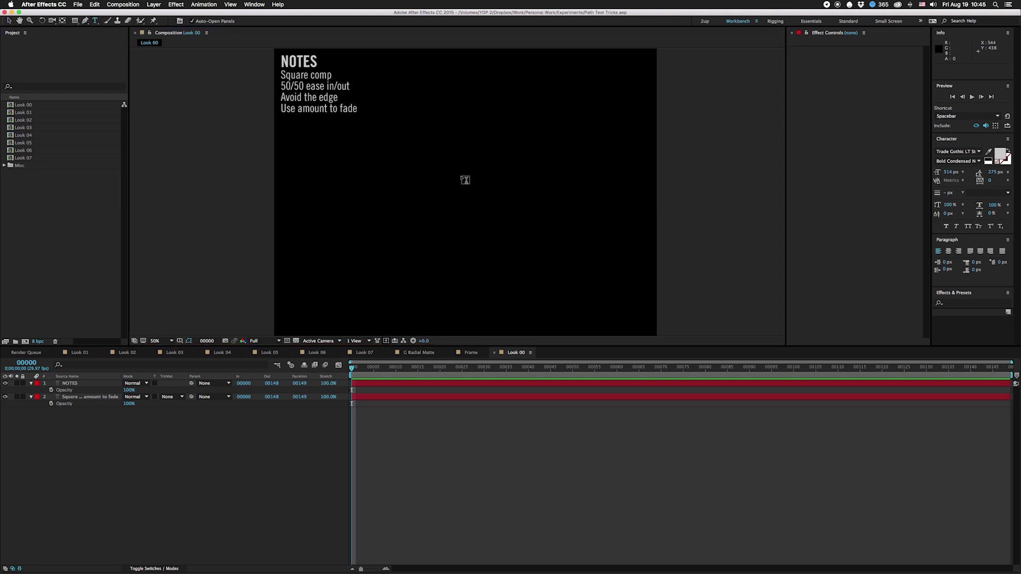
{"action": "left_click", "coordinate": [474, 204]}
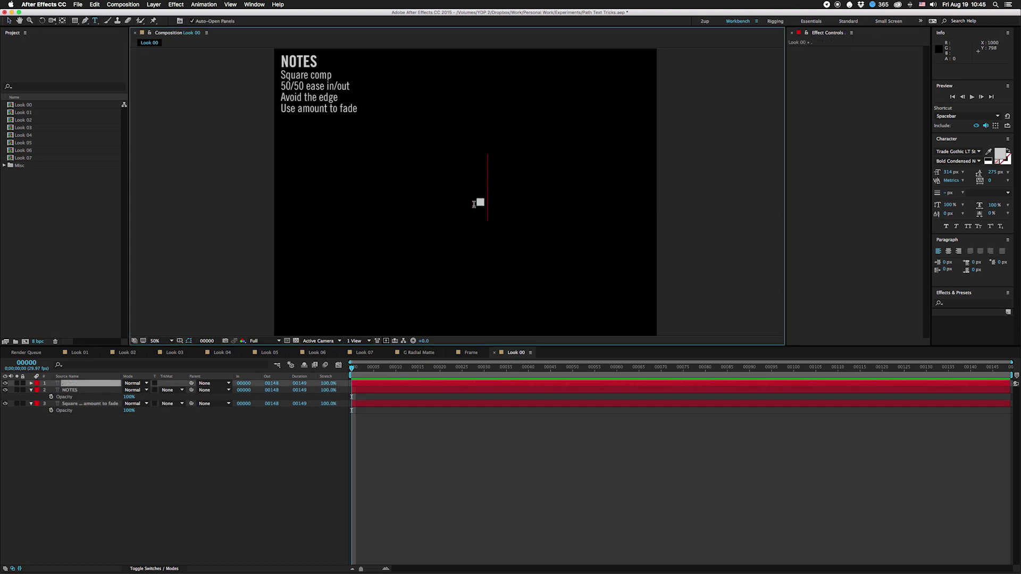
{"action": "key", "text": "Escape"}
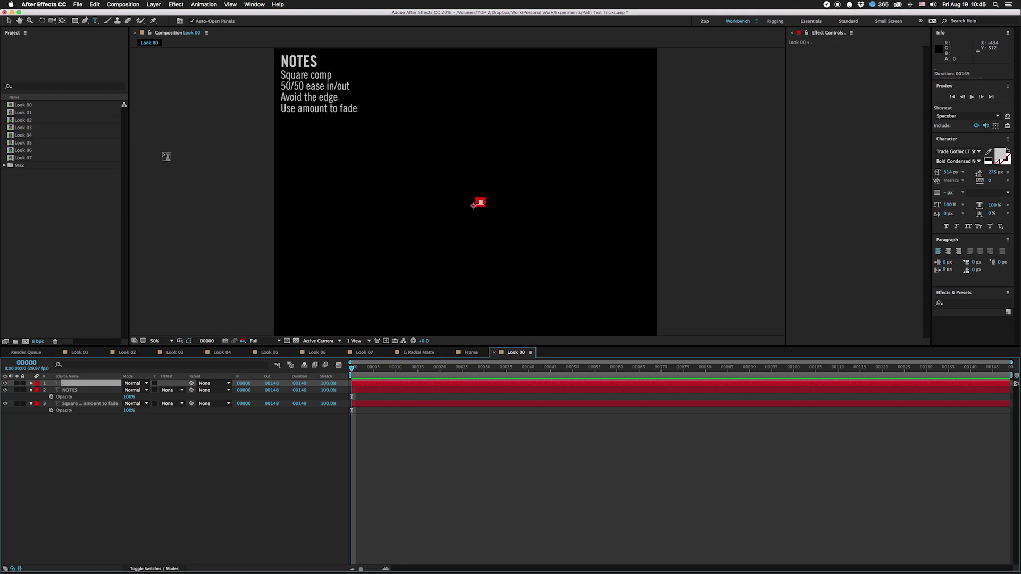
Add the line "Fonts change shapes" above "Square comp" in the notes text
{"action": "left_click", "coordinate": [85, 403]}
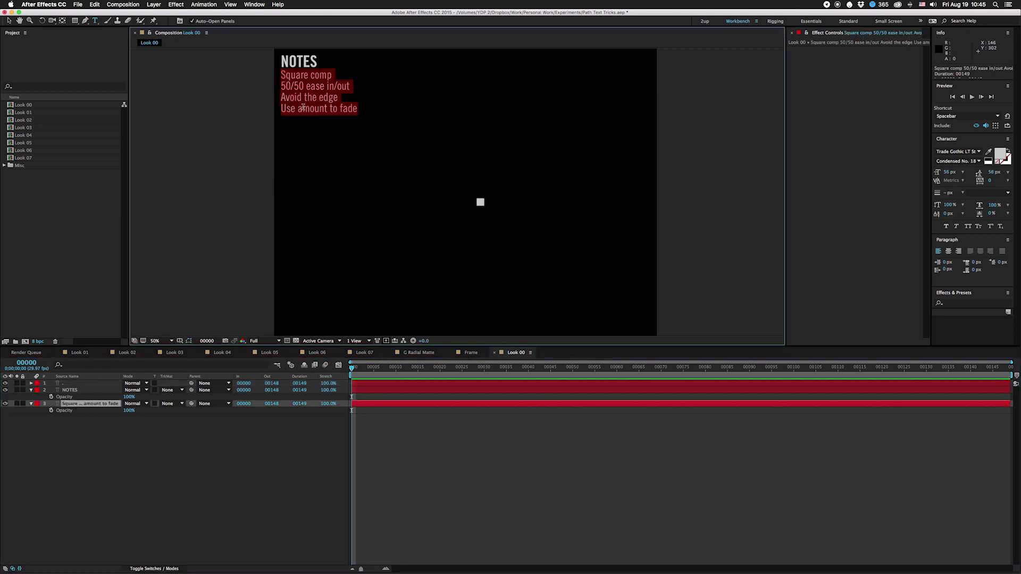
{"action": "left_click", "coordinate": [286, 73]}
{"action": "key", "text": "Return"}
{"action": "type", "text": "Fonts change shapes"}
{"action": "key", "text": "Return"}
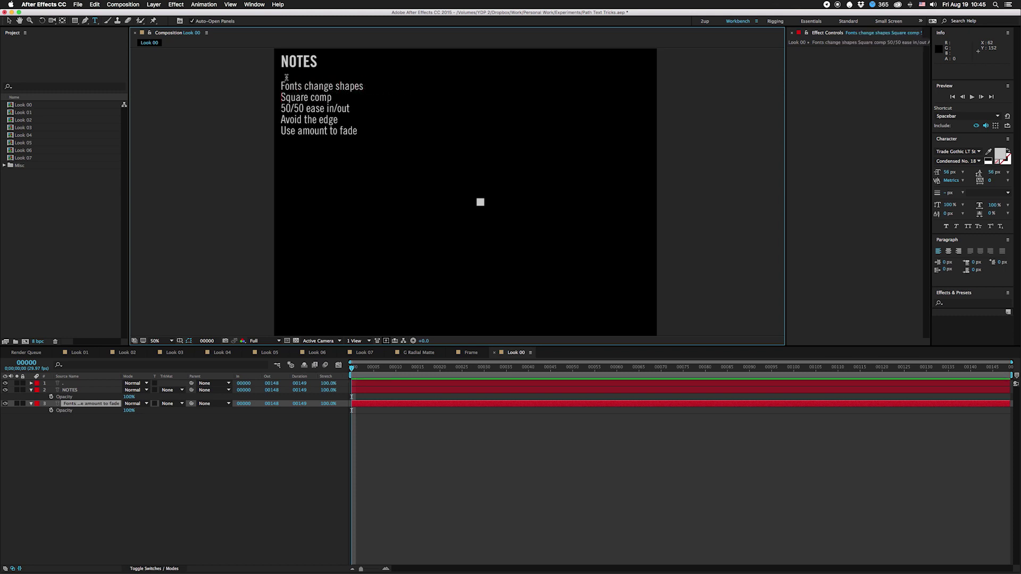
{"action": "key", "text": "BackSpace"}
{"action": "key", "text": "KP_Enter"}
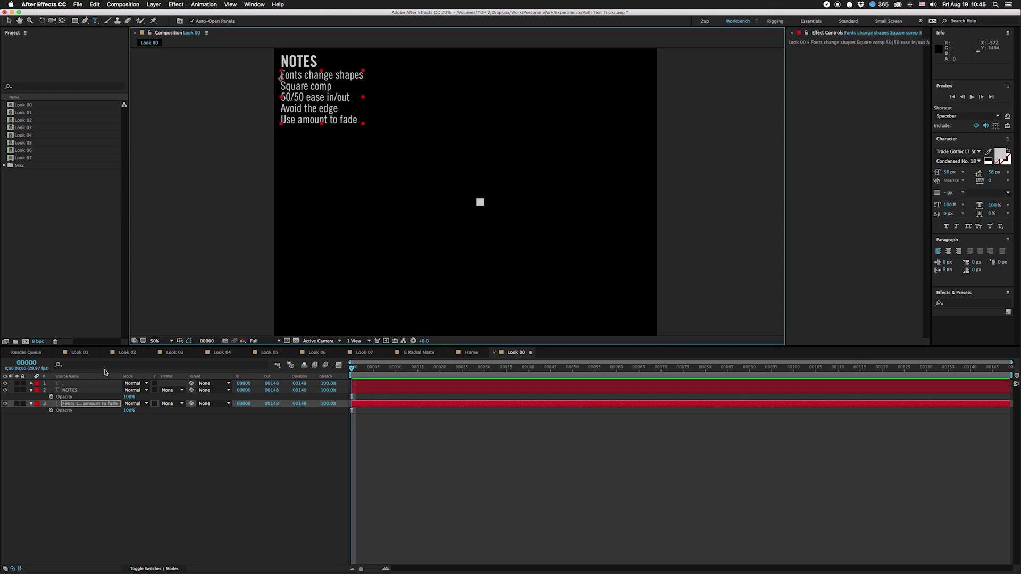
Add a full-size elliptical mask to the period text layer with the Ellipse tool
{"action": "left_click", "coordinate": [73, 385]}
{"action": "left_click", "coordinate": [219, 467]}
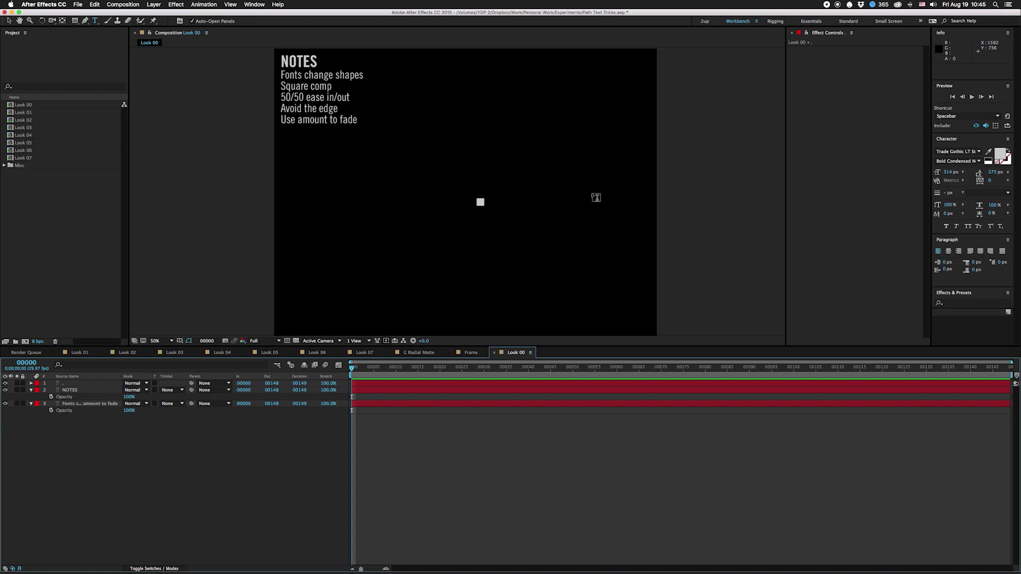
{"action": "left_click", "coordinate": [68, 384]}
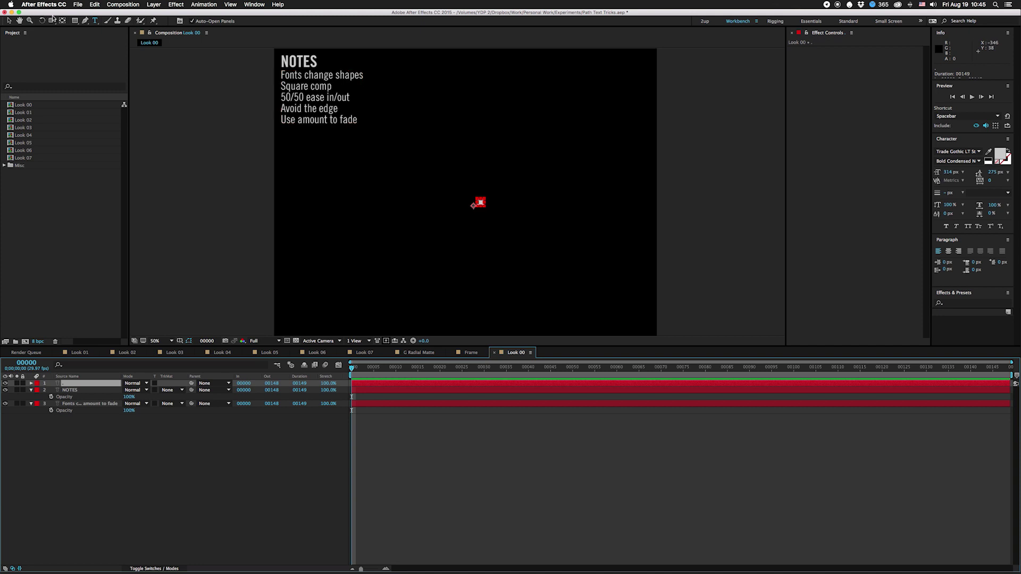
{"action": "left_click_drag", "start_coordinate": [75, 20], "coordinate": [109, 38]}
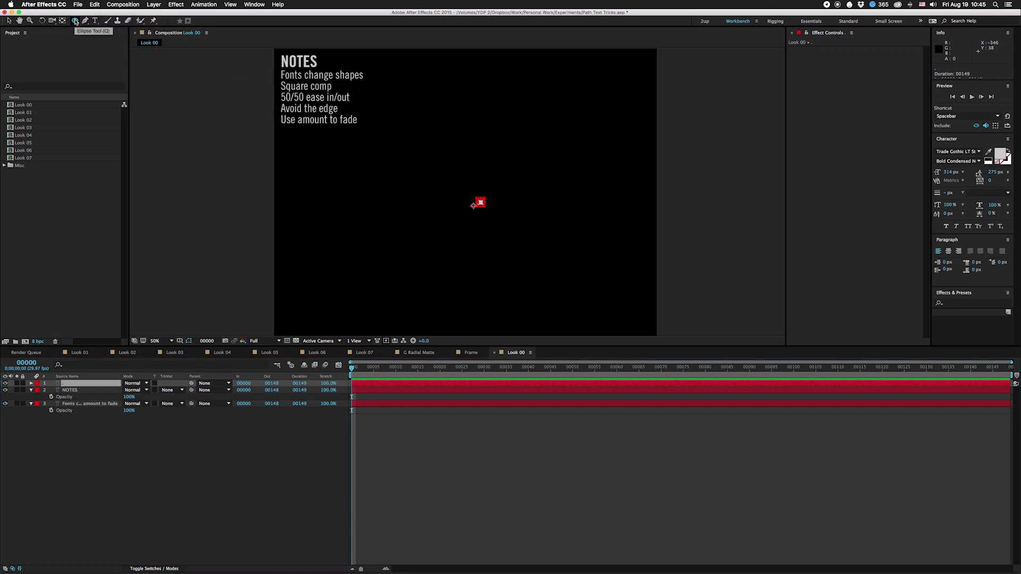
{"action": "double_click", "coordinate": [75, 21]}
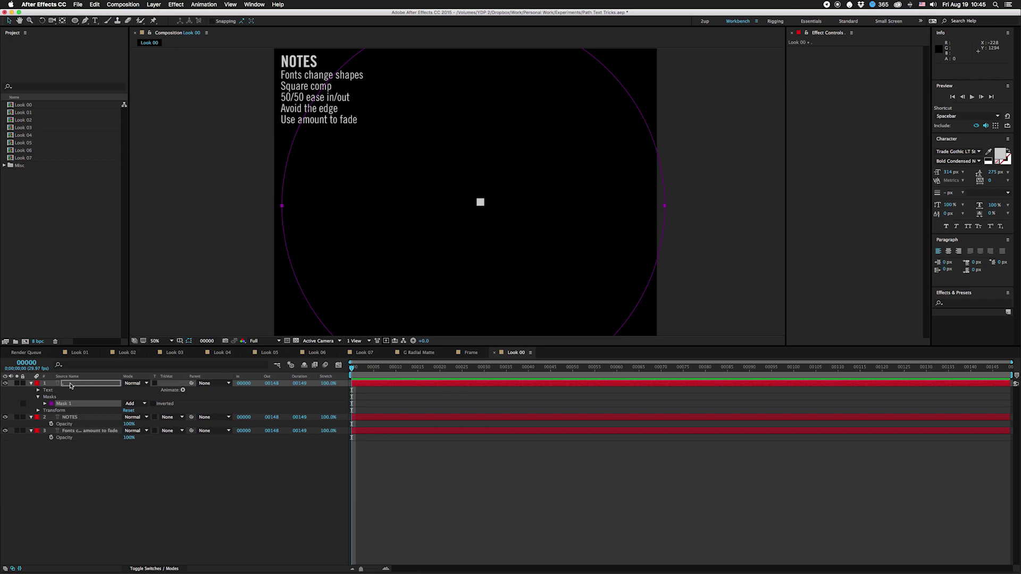
Set the period layer's position to 960, 960 to centre it in the composition
{"action": "left_click", "coordinate": [71, 384]}
{"action": "key", "text": "p"}
{"action": "left_click", "coordinate": [130, 391]}
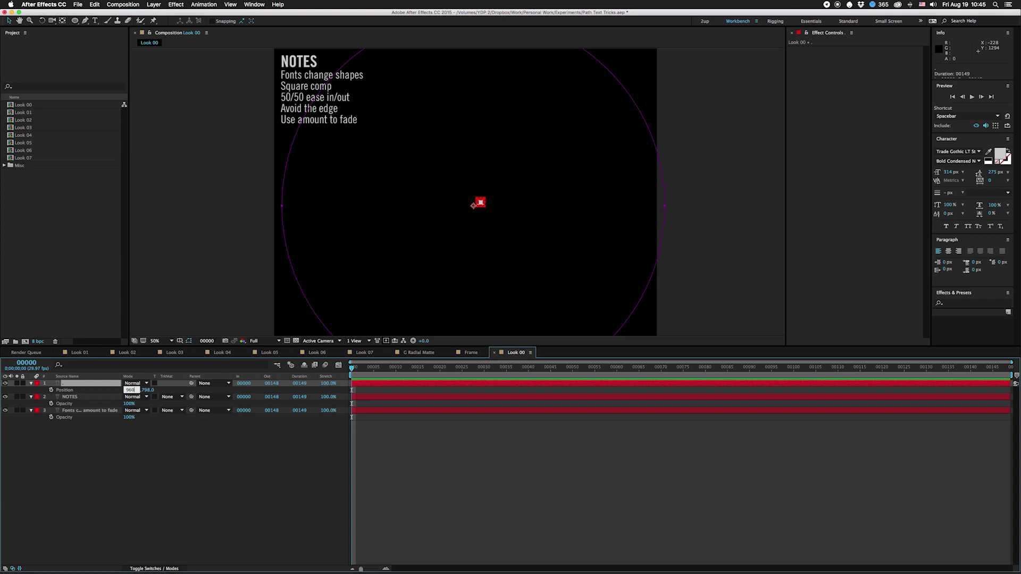
{"action": "type", "text": "960"}
{"action": "key", "text": "Tab"}
{"action": "key", "text": "Return"}
{"action": "key", "text": "comma"}
{"action": "key", "text": "comma"}
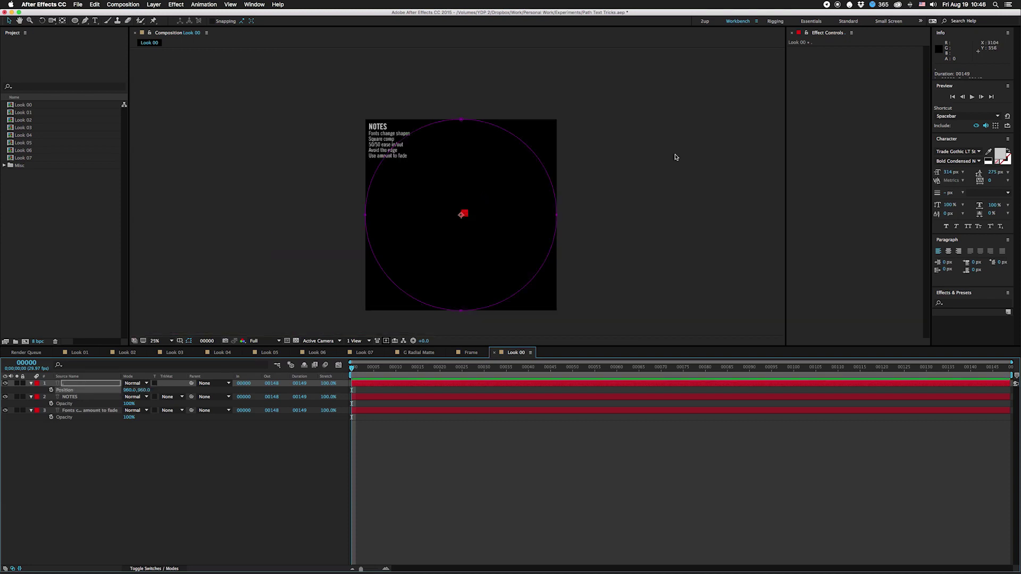
Scale the period layer's circular mask path down around its centre to slightly less than half its size
{"action": "key", "text": "m"}
{"action": "left_click", "coordinate": [72, 397]}
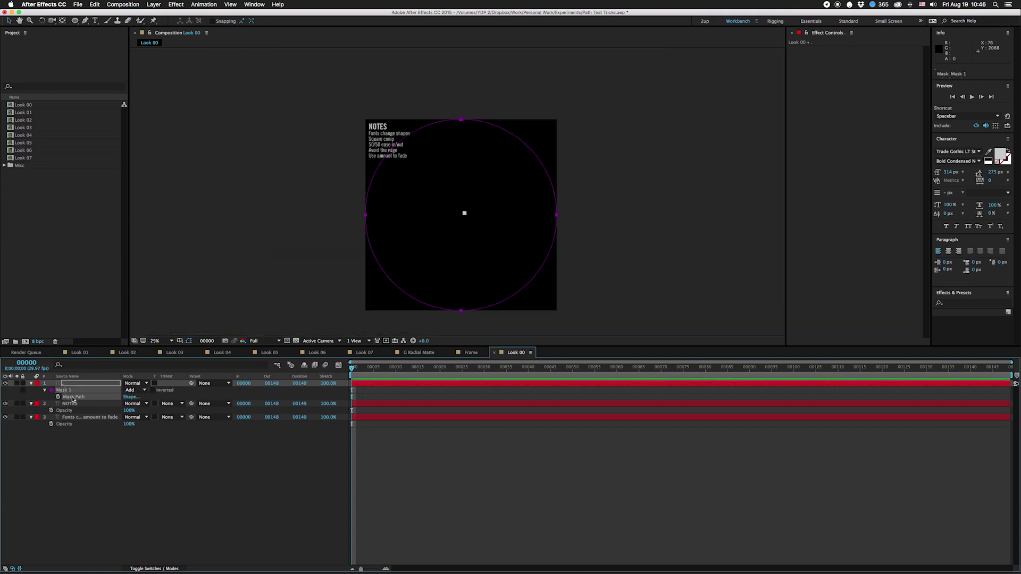
{"action": "left_click", "coordinate": [403, 263]}
{"action": "left_click_drag", "start_coordinate": [556, 121], "coordinate": [520, 172]}
{"action": "left_click", "coordinate": [203, 445]}
{"action": "key", "text": "period"}
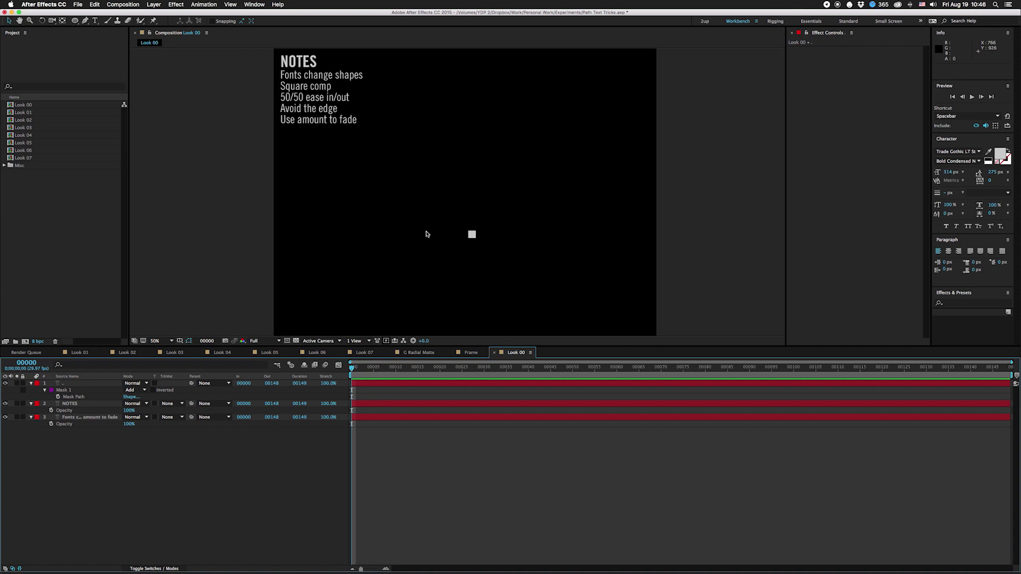
Set the period layer's text path to Mask 1 in its path options
{"action": "left_click", "coordinate": [64, 391]}
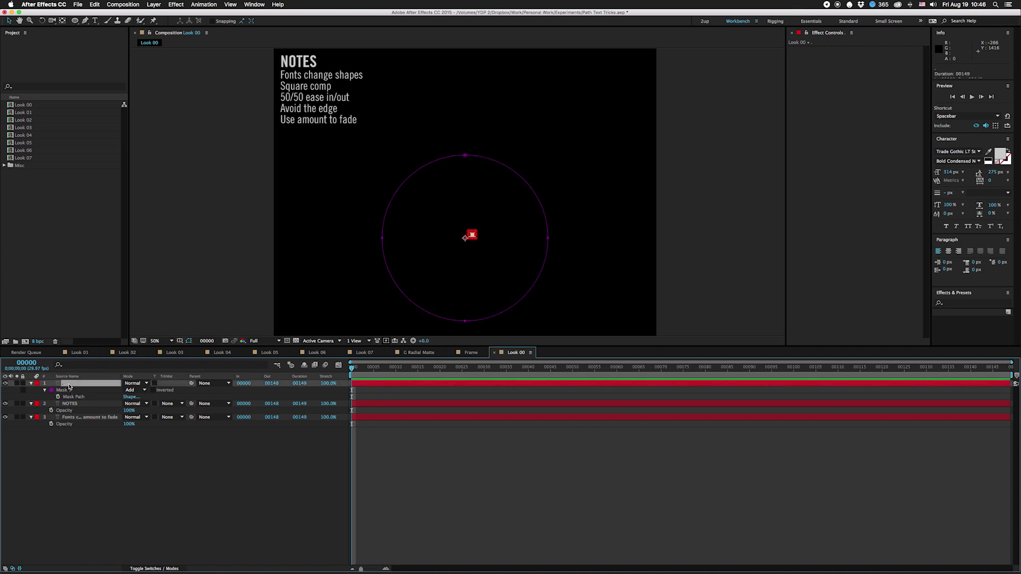
{"action": "left_click", "coordinate": [31, 384]}
{"action": "left_click", "coordinate": [31, 383]}
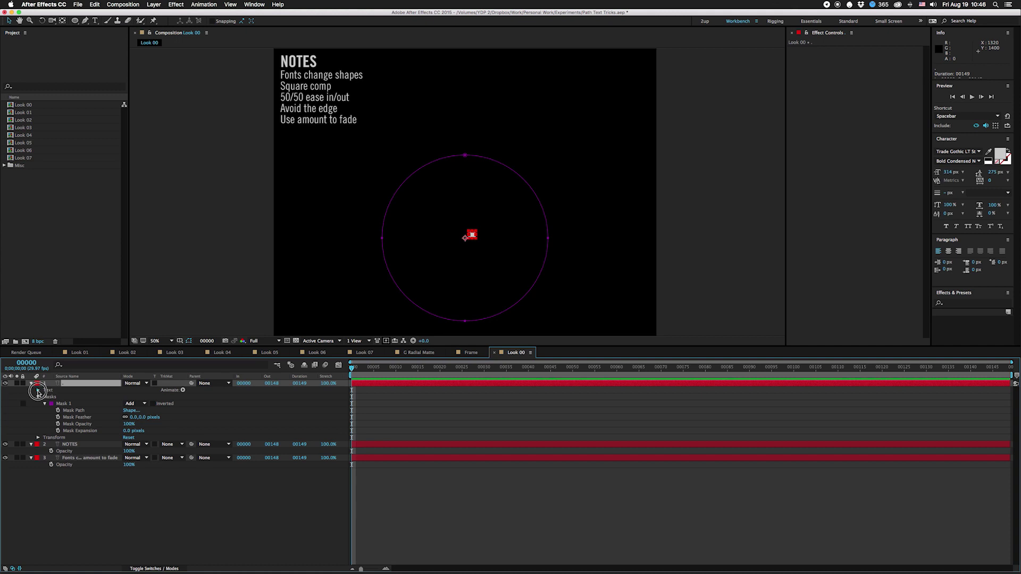
{"action": "left_click", "coordinate": [38, 390]}
{"action": "left_click", "coordinate": [45, 403]}
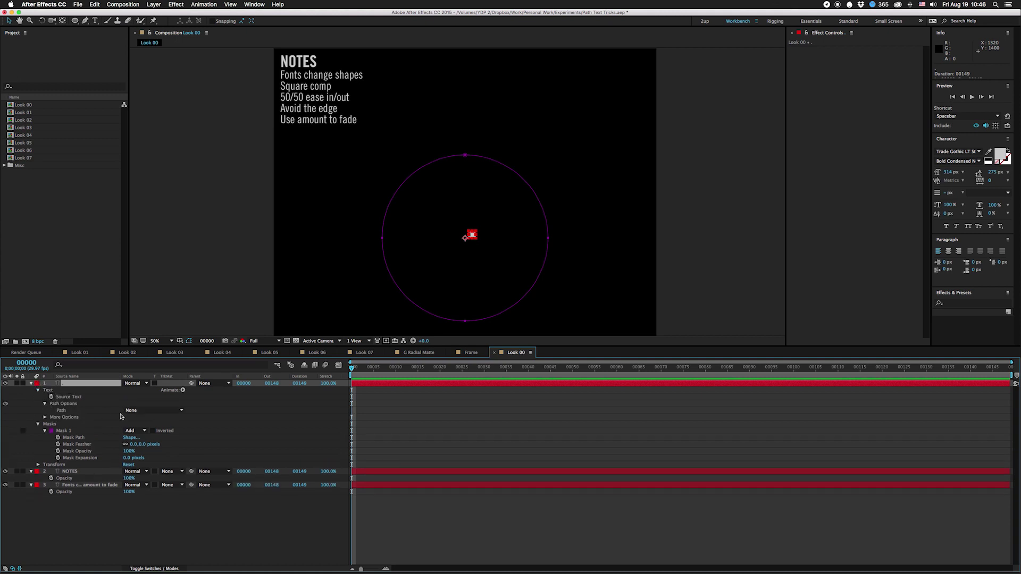
{"action": "left_click", "coordinate": [136, 410]}
{"action": "left_click", "coordinate": [141, 431]}
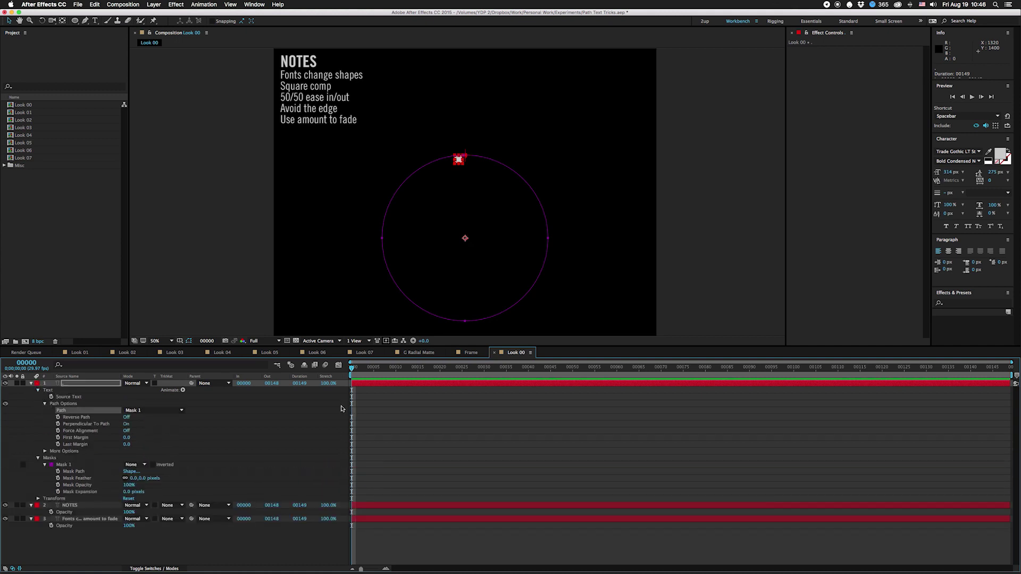
Try a row of periods followed by a row of vertical bars as the text along the circular path
{"action": "left_click", "coordinate": [84, 385]}
{"action": "double_click", "coordinate": [84, 385]}
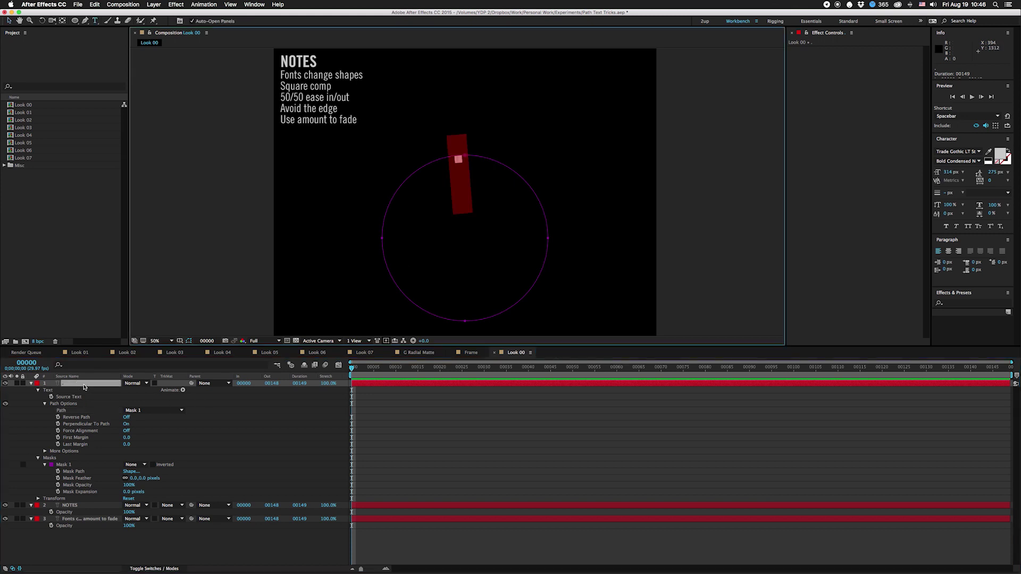
{"action": "type", "text": ".........."}
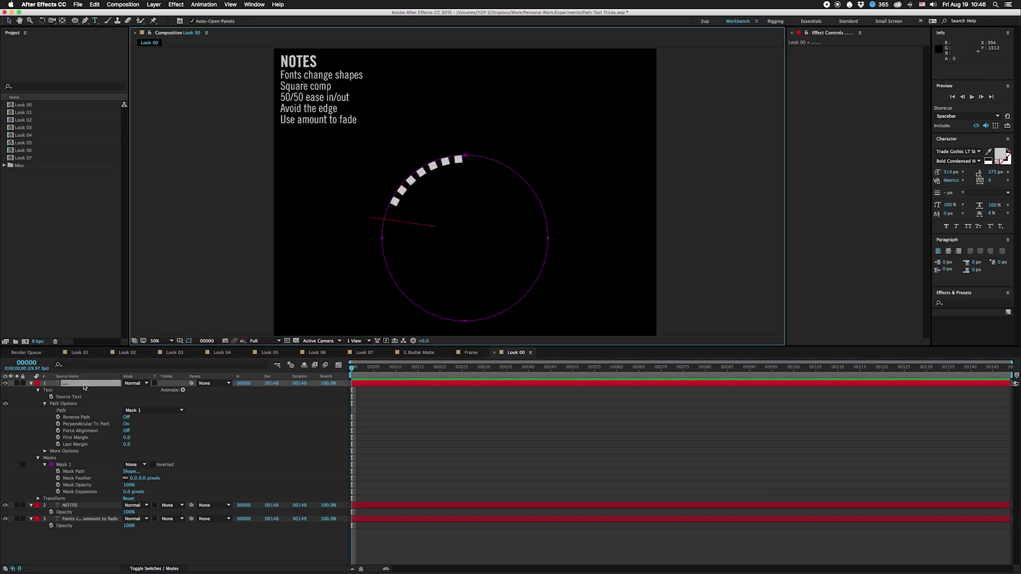
{"action": "type", "text": "...."}
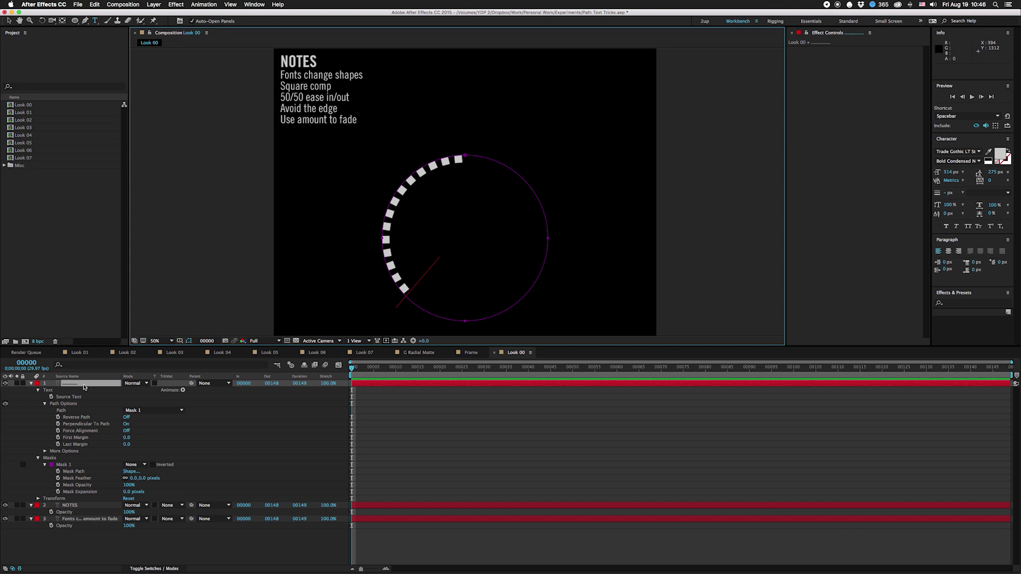
{"action": "type", "text": "||||||||||||"}
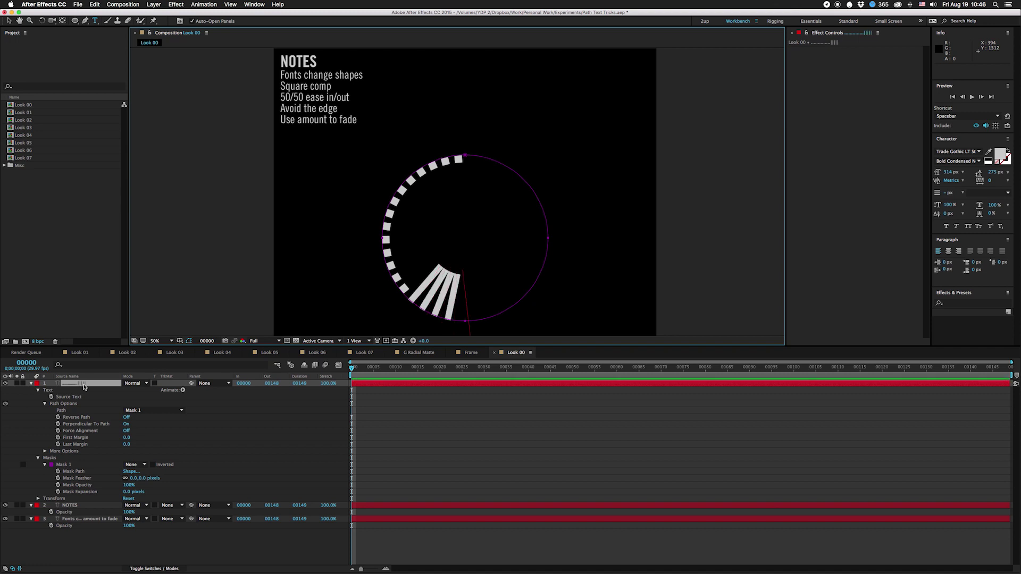
{"action": "type", "text": "|"}
Replace the whole path text with vertical bars, adding enough of them to fill the entire circle
{"action": "key", "text": "super+a"}
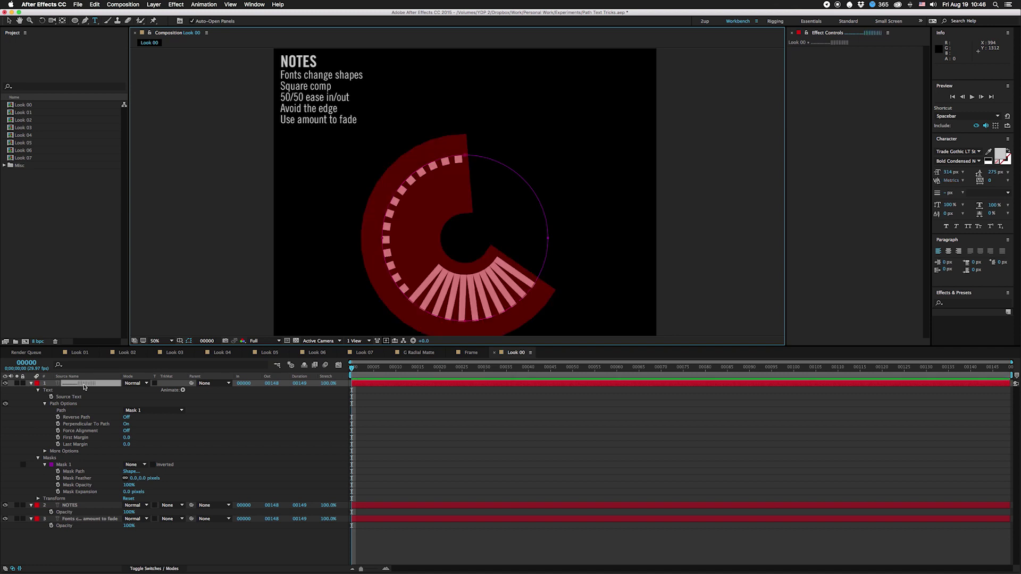
{"action": "type", "text": "|||||||||||"}
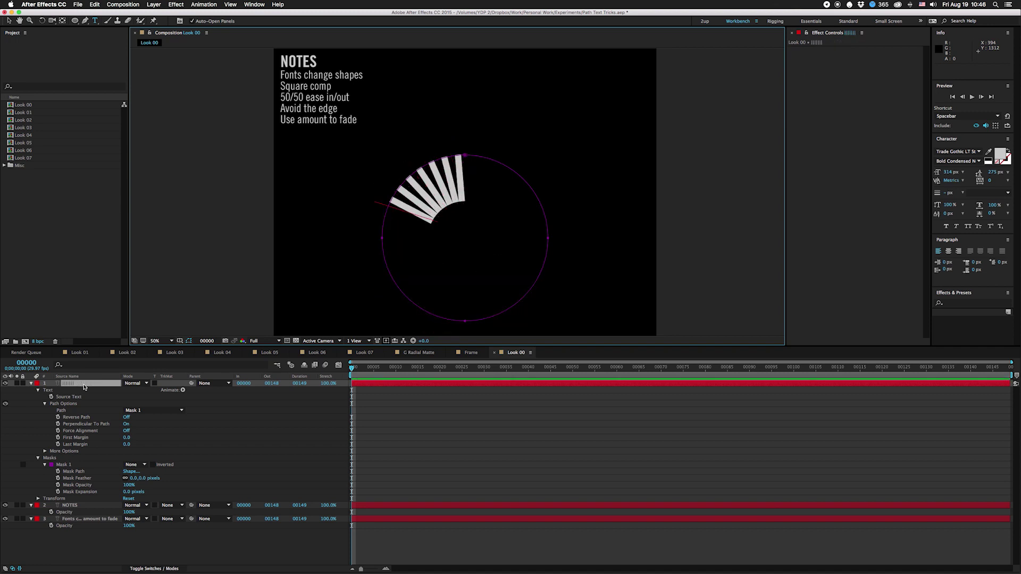
{"action": "type", "text": "|||||||"}
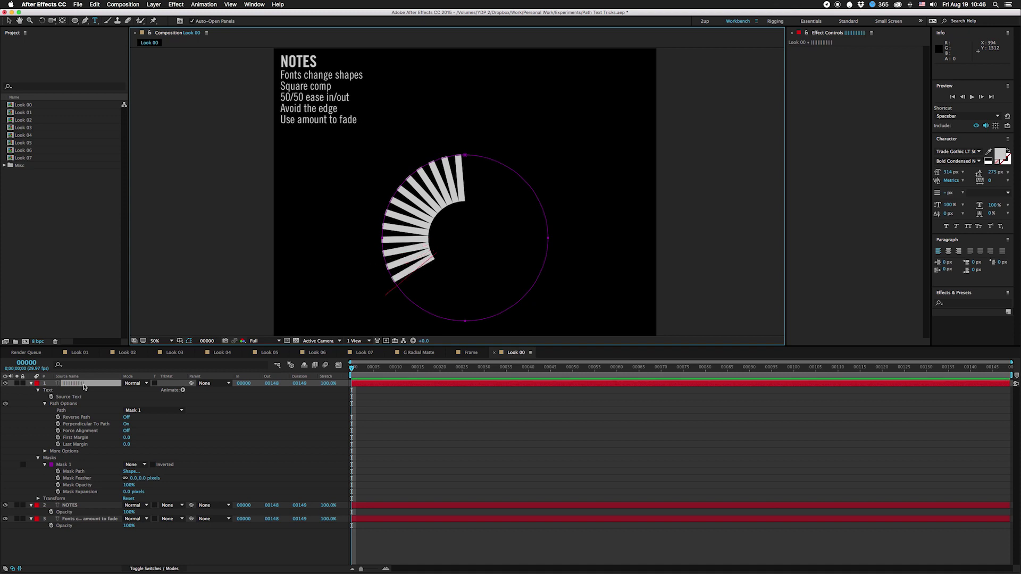
{"action": "key", "text": "super+a"}
{"action": "key", "text": "Right"}
{"action": "type", "text": "||||||||||||||||||||||||||||||"}
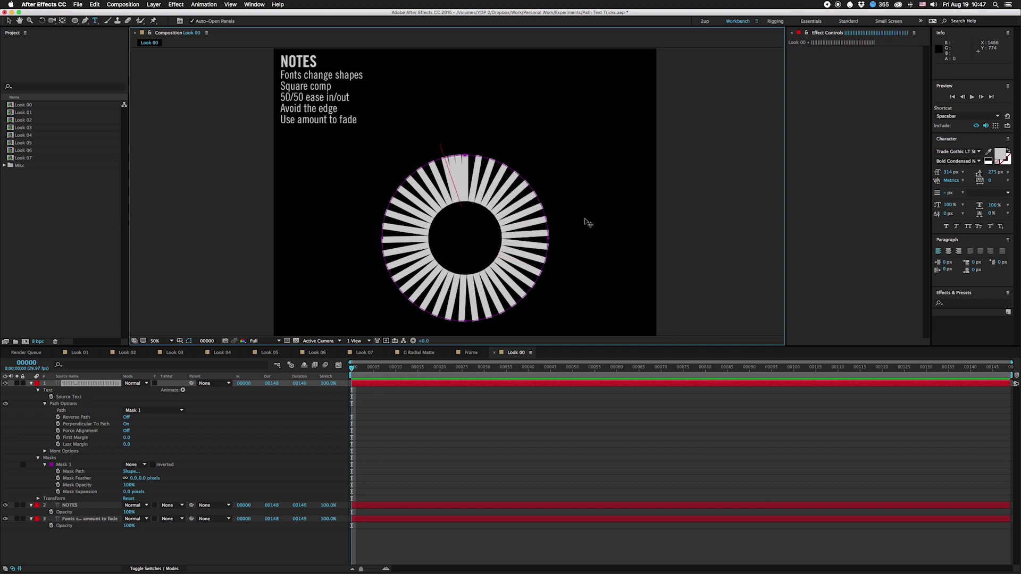
Try tighter tracking on all the vertical bars, first -100 and then -200
{"action": "key", "text": "super+a"}
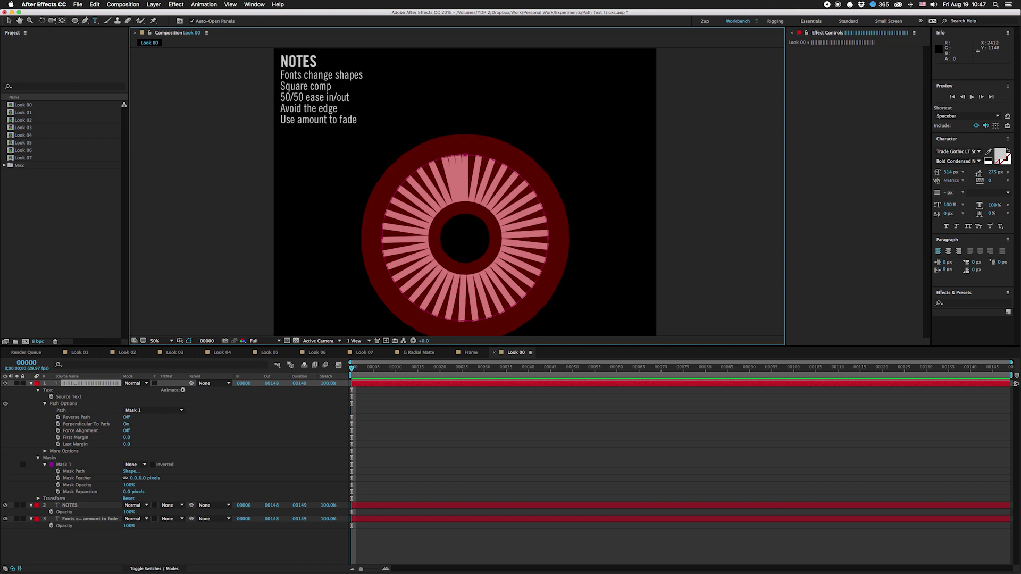
{"action": "left_click", "coordinate": [1007, 180]}
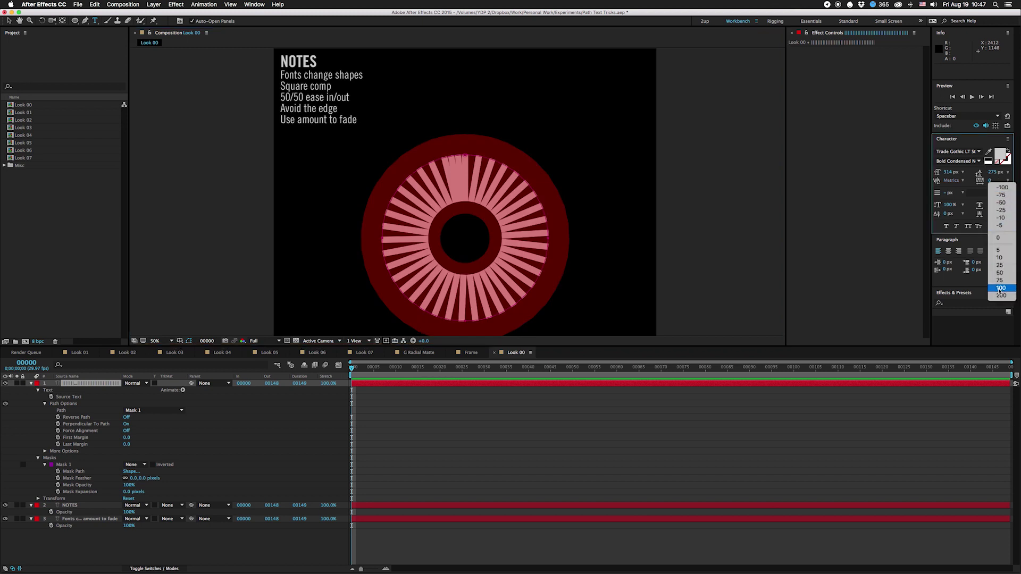
{"action": "left_click", "coordinate": [1013, 186]}
{"action": "left_click", "coordinate": [993, 180]}
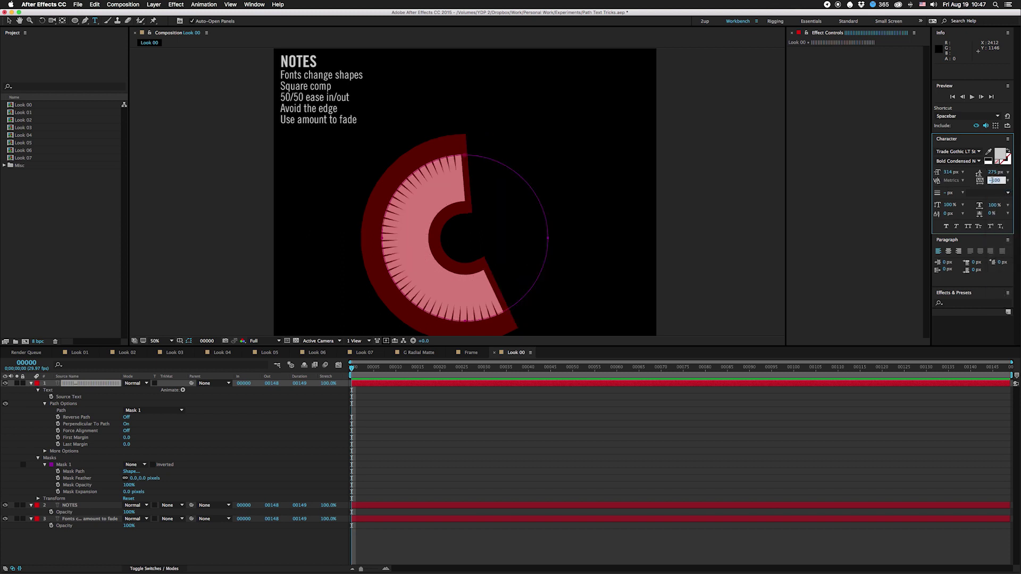
{"action": "type", "text": "-200"}
{"action": "key", "text": "Return"}
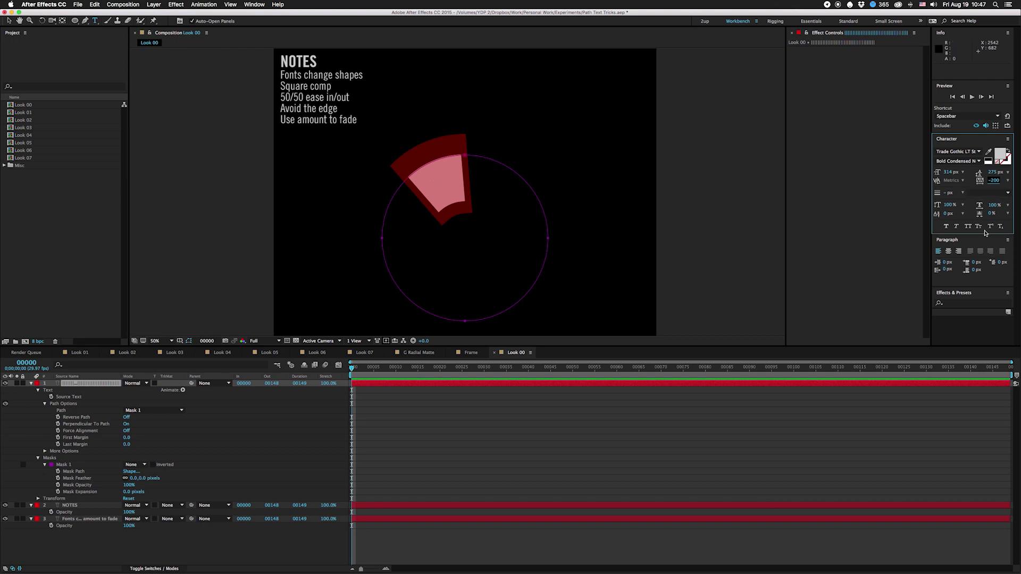
Reset the bars' tracking to 0 and reduce their horizontal scale to 5%, then deselect the layer
{"action": "left_click_drag", "start_coordinate": [994, 208], "coordinate": [973, 211]}
{"action": "left_click", "coordinate": [992, 181]}
{"action": "type", "text": "0"}
{"action": "key", "text": "Return"}
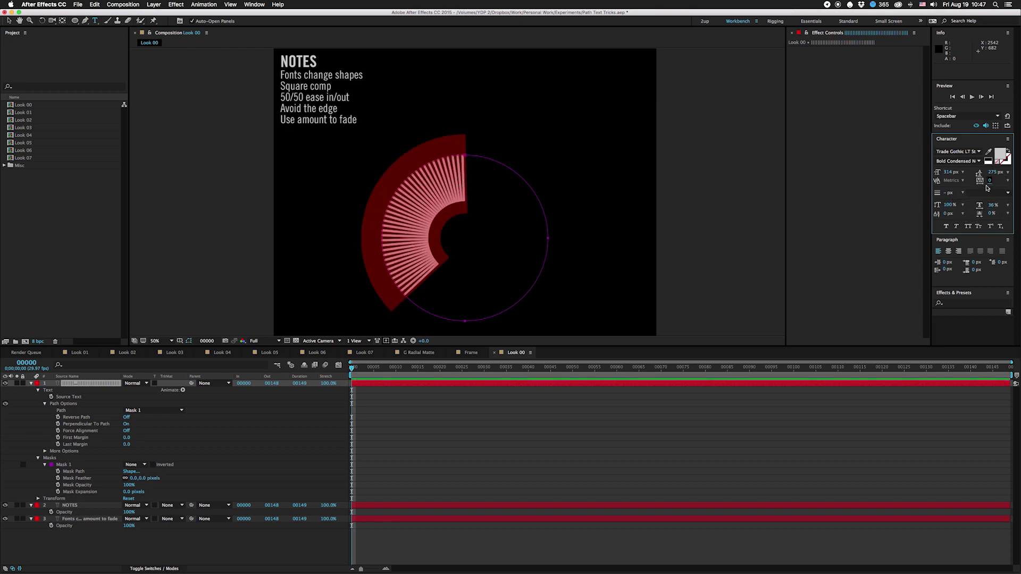
{"action": "left_click_drag", "start_coordinate": [992, 207], "coordinate": [971, 208]}
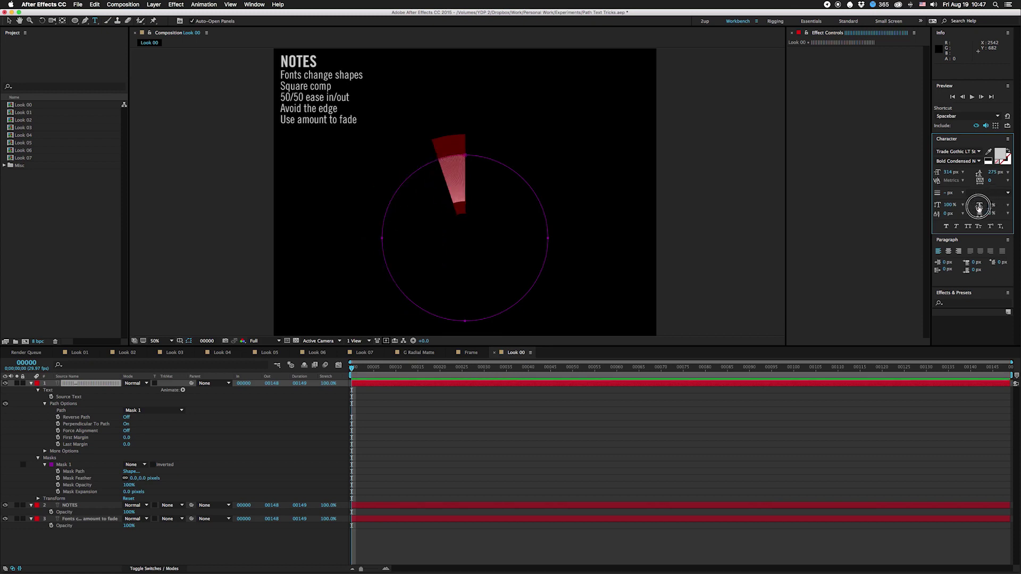
{"action": "left_click", "coordinate": [175, 548]}
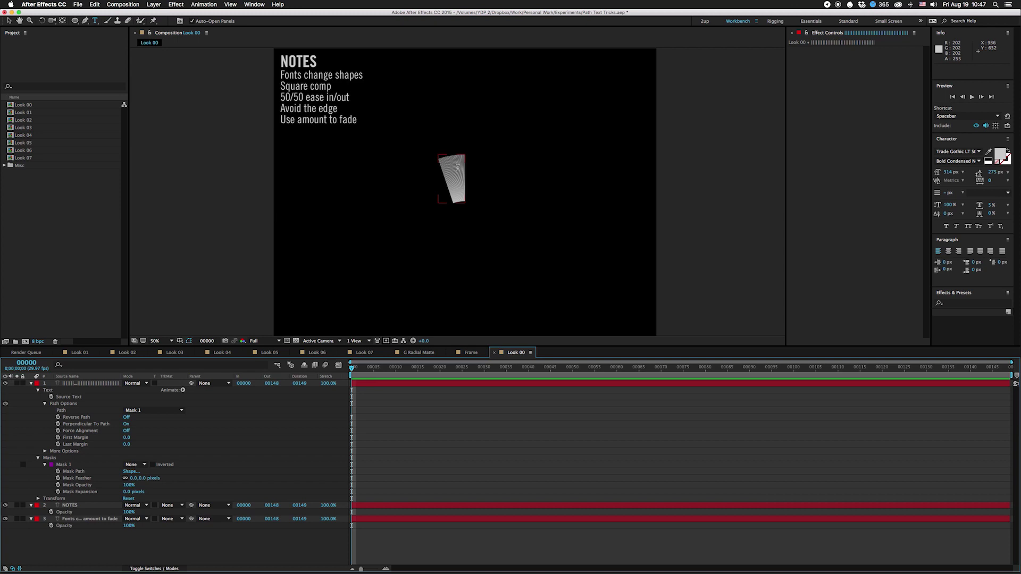
Try tracking of -150 and -200 on the vertical bars scaled to 5% width
{"action": "key", "text": "period"}
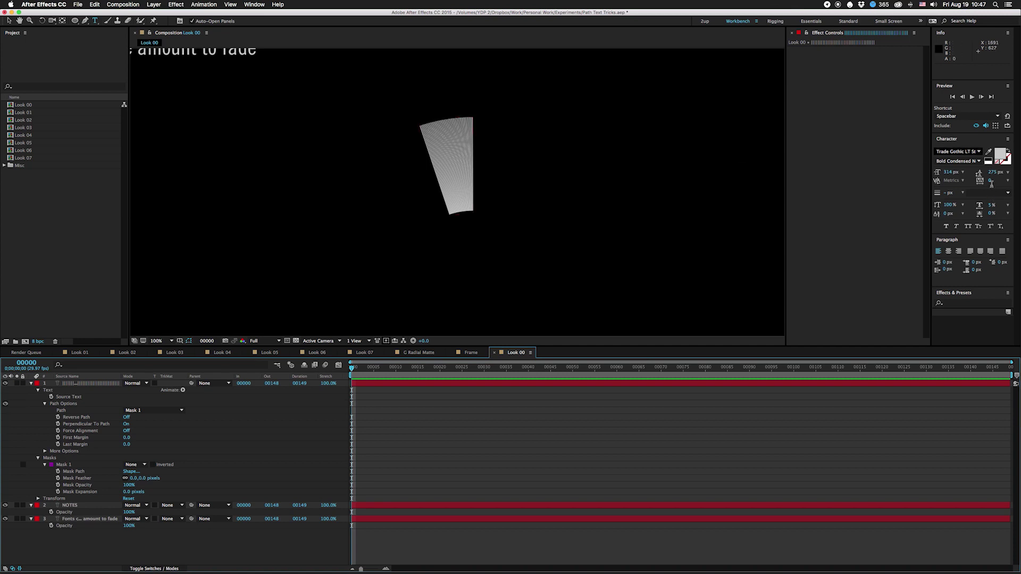
{"action": "left_click", "coordinate": [1007, 181]}
{"action": "left_click", "coordinate": [1004, 188]}
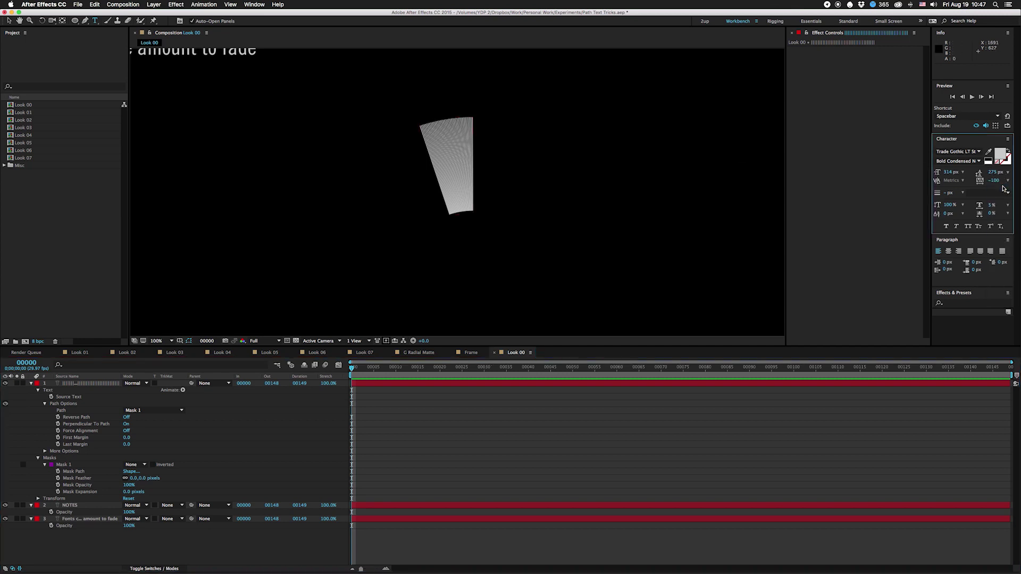
{"action": "left_click", "coordinate": [993, 181]}
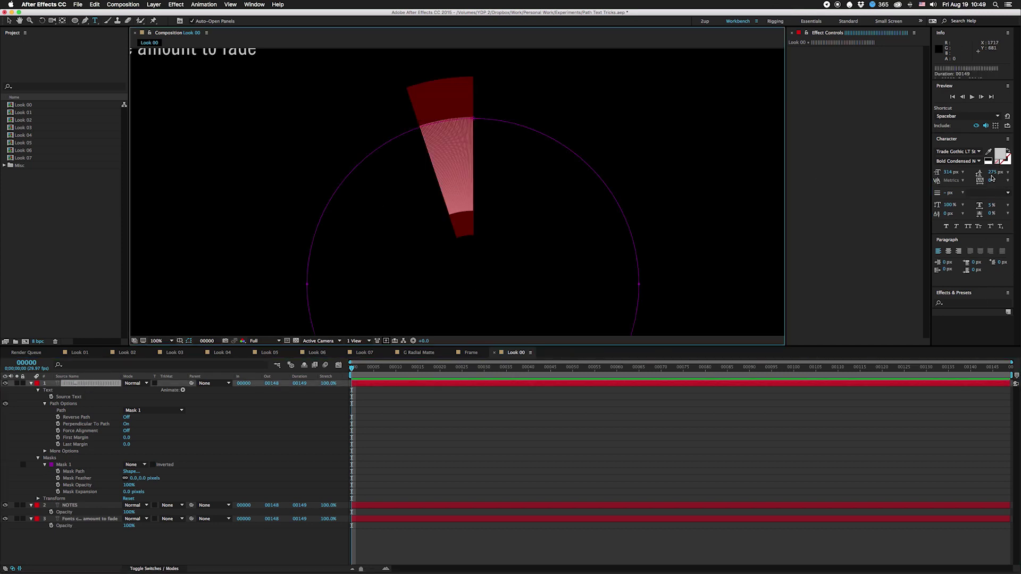
{"action": "left_click", "coordinate": [991, 181]}
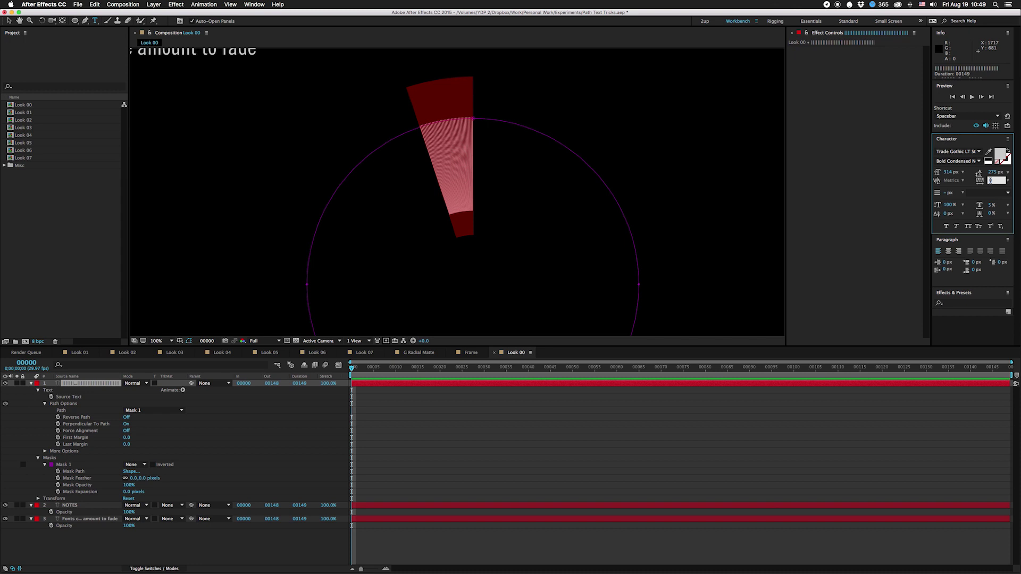
{"action": "type", "text": "-150"}
{"action": "key", "text": "Return"}
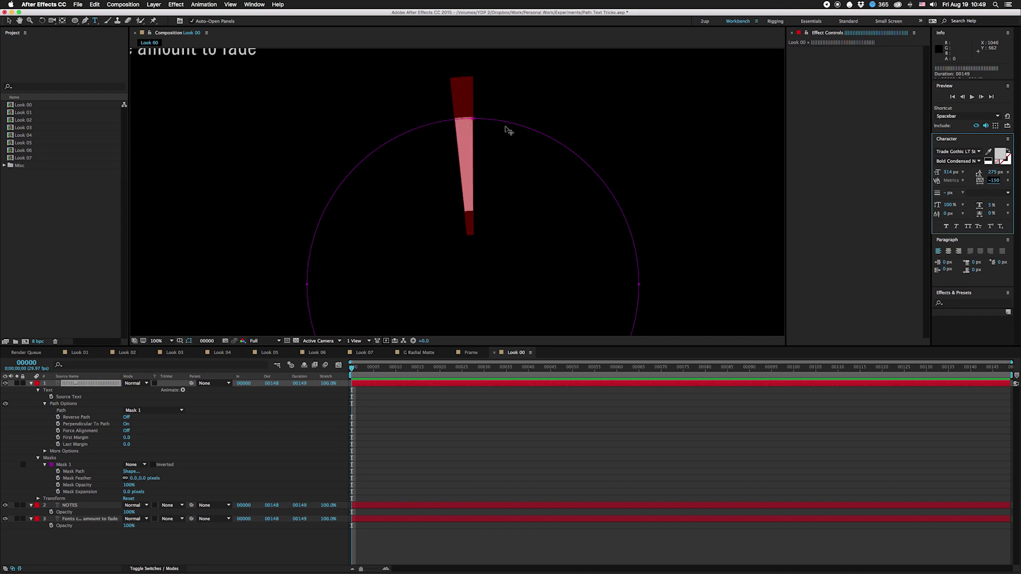
{"action": "left_click", "coordinate": [993, 180]}
{"action": "type", "text": "-200"}
{"action": "key", "text": "Return"}
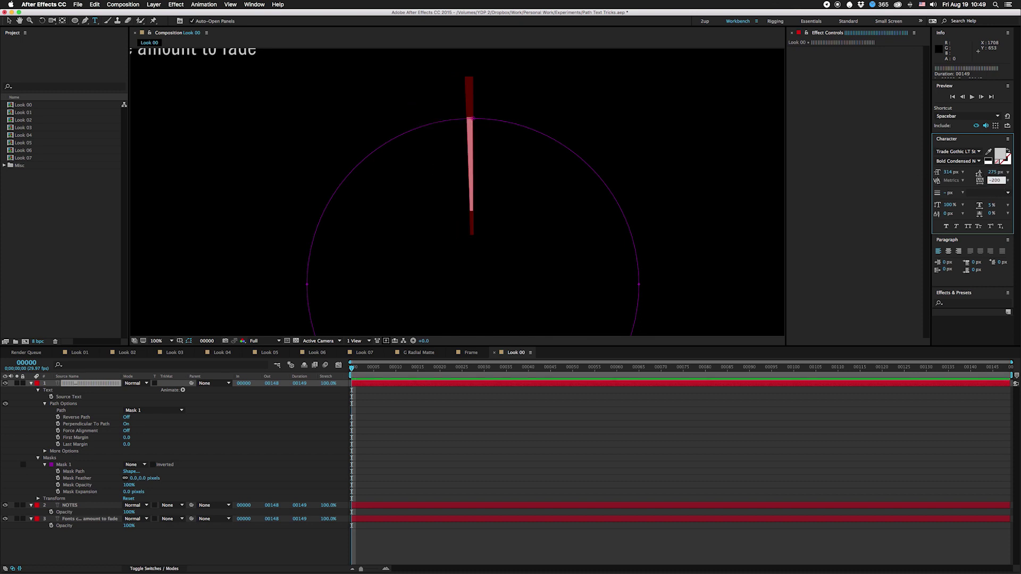
Fill the whole circle with more of the tightly tracked vertical bars and select all of the text
{"action": "left_click", "coordinate": [80, 431]}
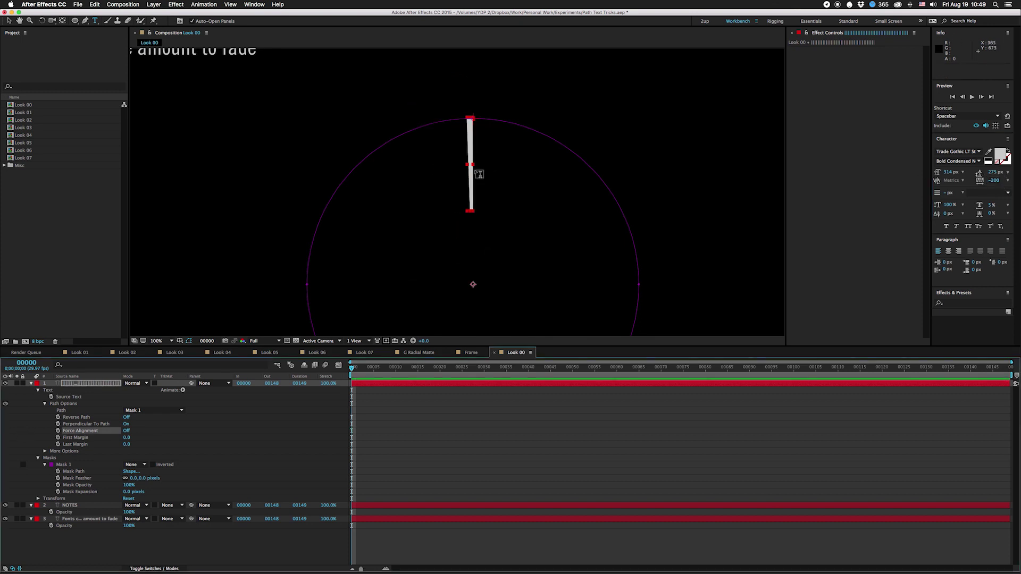
{"action": "left_click", "coordinate": [73, 384]}
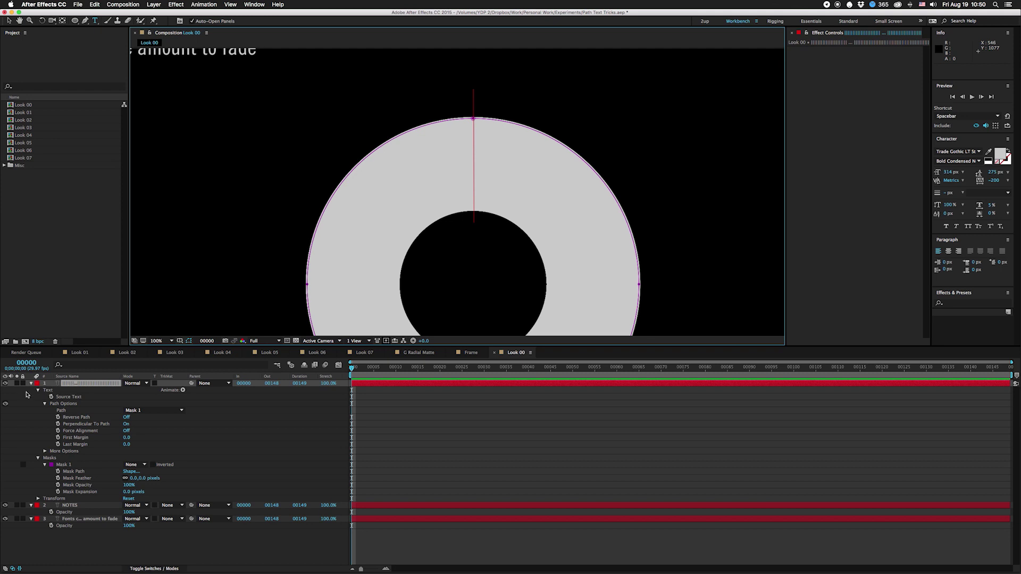
{"action": "left_click", "coordinate": [491, 178]}
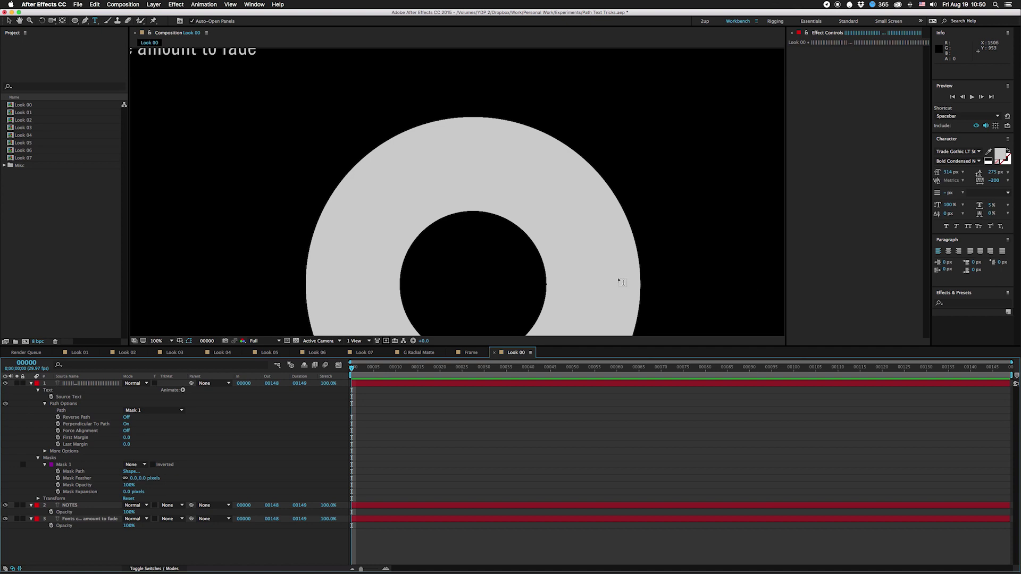
{"action": "left_click", "coordinate": [76, 383]}
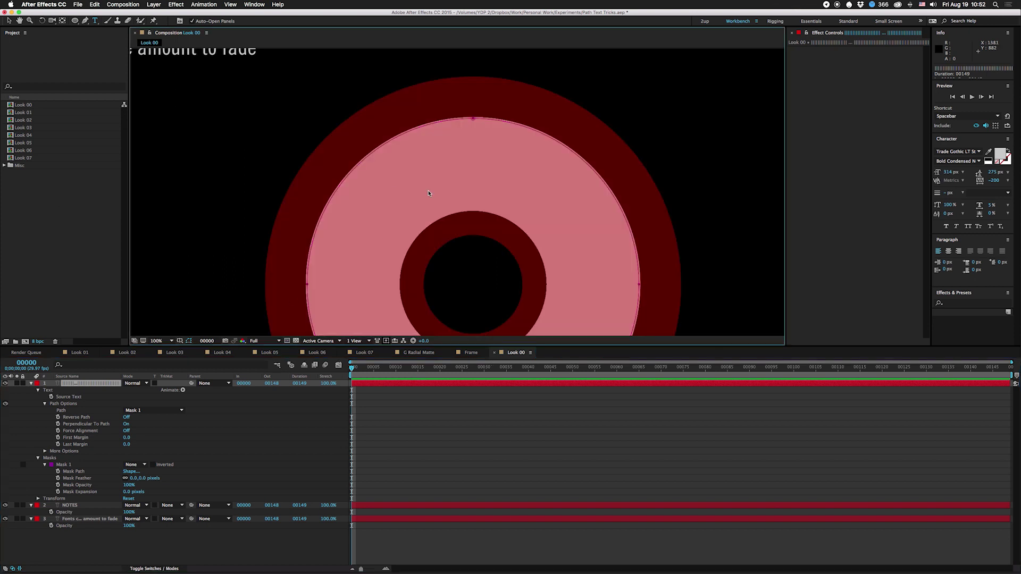
{"action": "key", "text": "super+alt+Escape"}
{"action": "scroll", "coordinate": [197, 252], "scroll_direction": "up", "scroll_amount": 2}
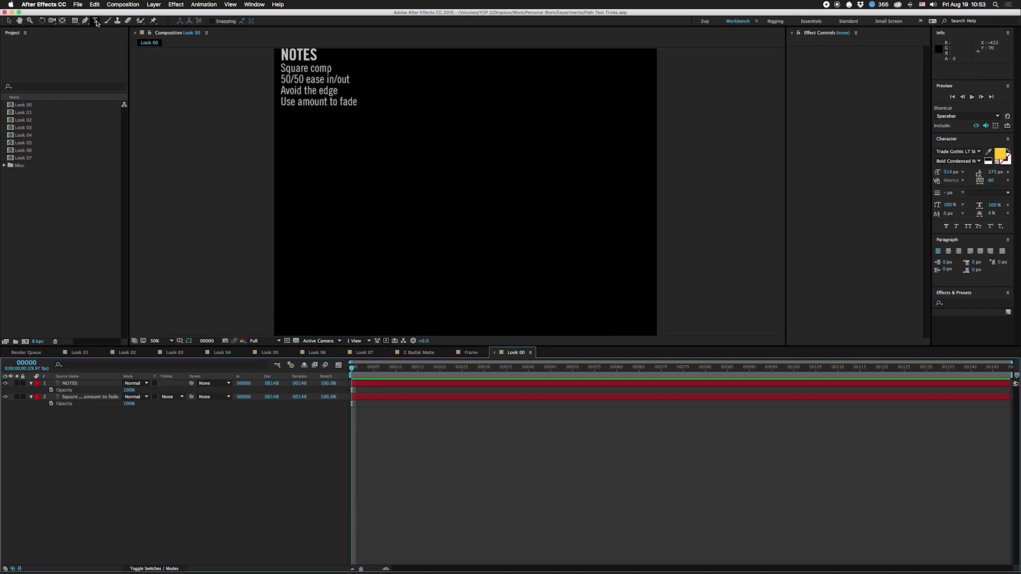
Create a text layer with a single white vertical bar near the middle of the composition
{"action": "left_click", "coordinate": [96, 22]}
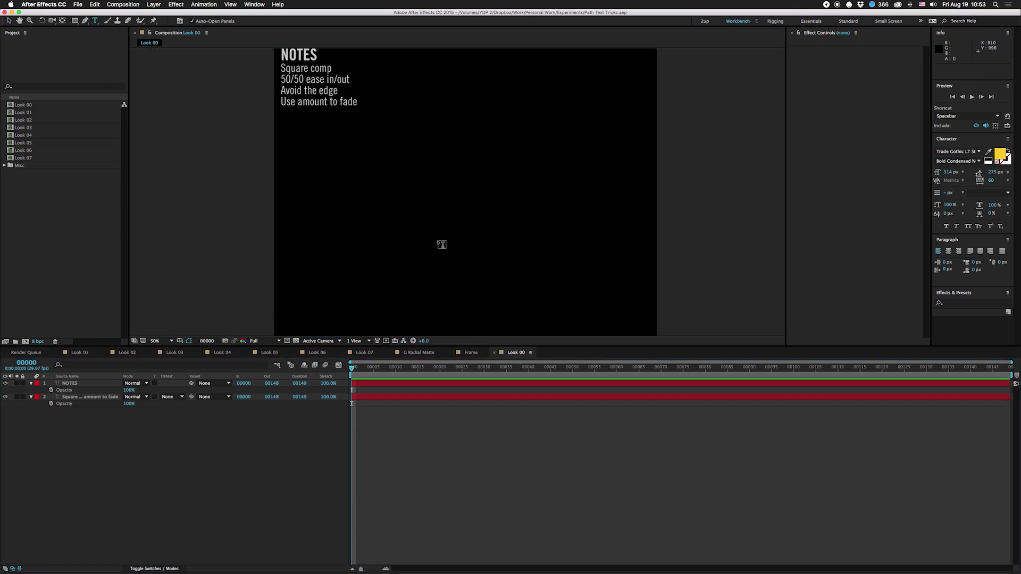
{"action": "left_click", "coordinate": [477, 205]}
{"action": "type", "text": "."}
{"action": "key", "text": "super+a"}
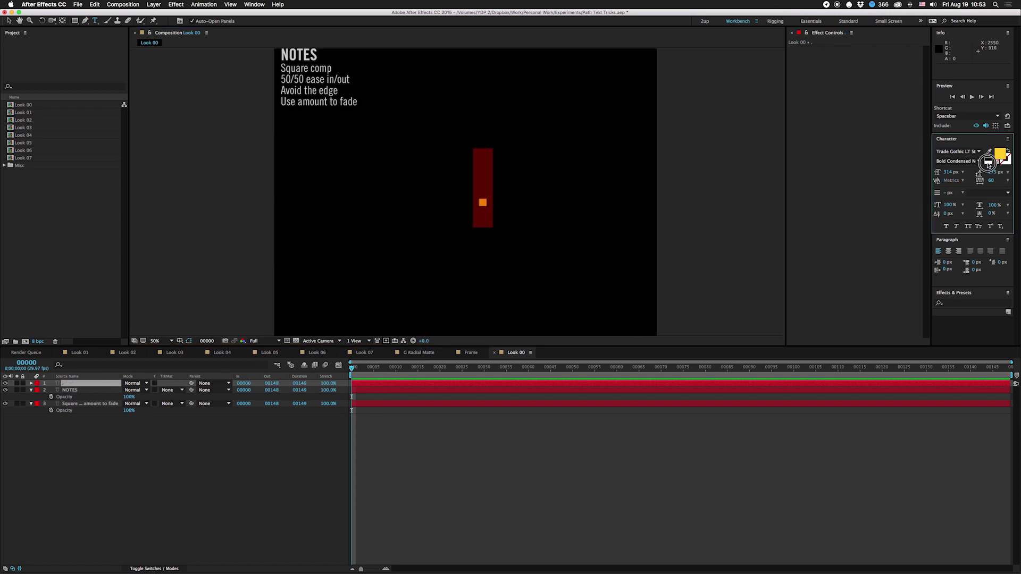
{"action": "type", "text": "|"}
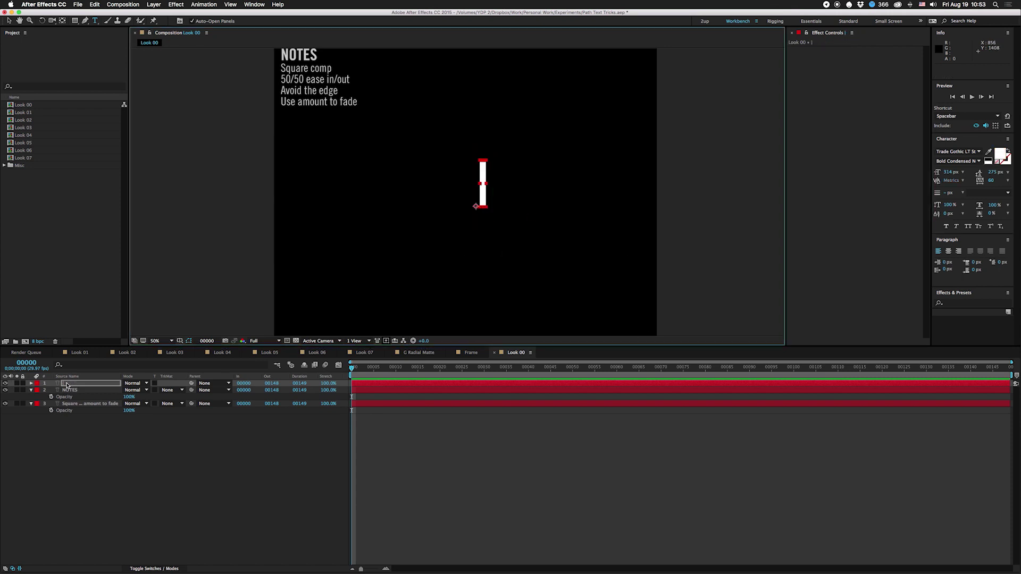
Add a circular mask to the vertical-bar layer and shrink it evenly around its centre to about half size
{"action": "left_click_drag", "start_coordinate": [75, 20], "coordinate": [95, 43]}
{"action": "double_click", "coordinate": [75, 20]}
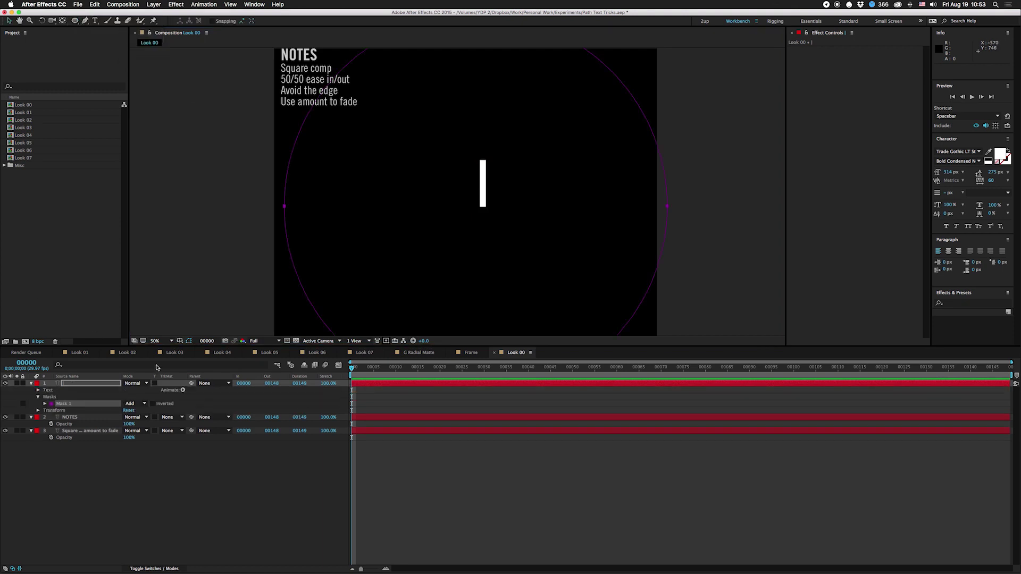
{"action": "double_click", "coordinate": [67, 397]}
{"action": "key", "text": "comma"}
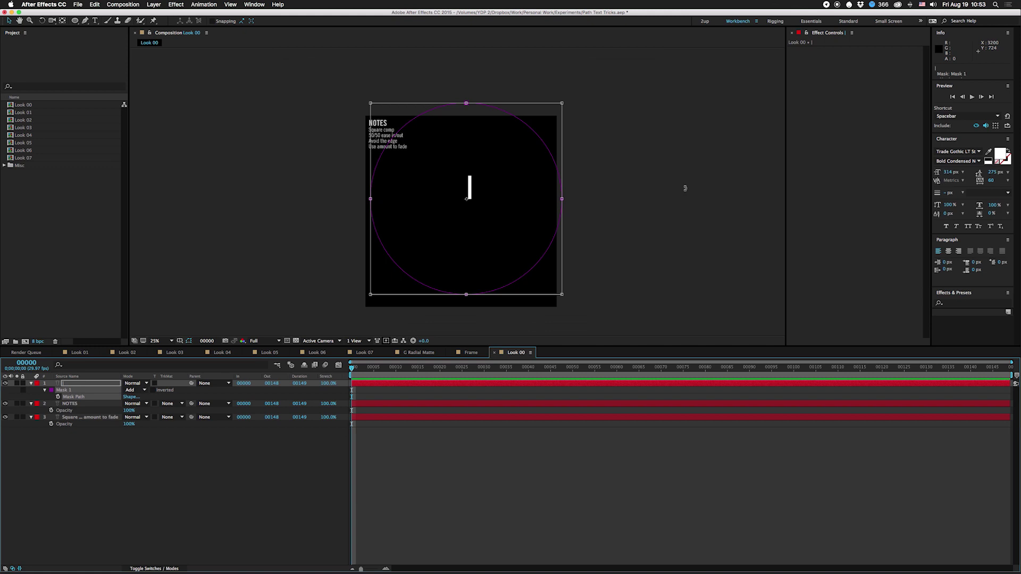
{"action": "left_click_drag", "start_coordinate": [562, 102], "coordinate": [518, 147]}
{"action": "key", "text": "Return"}
Set the bar layer's position to 960, 960 and save the project
{"action": "left_click", "coordinate": [91, 382]}
{"action": "key", "text": "p"}
{"action": "left_click", "coordinate": [131, 389]}
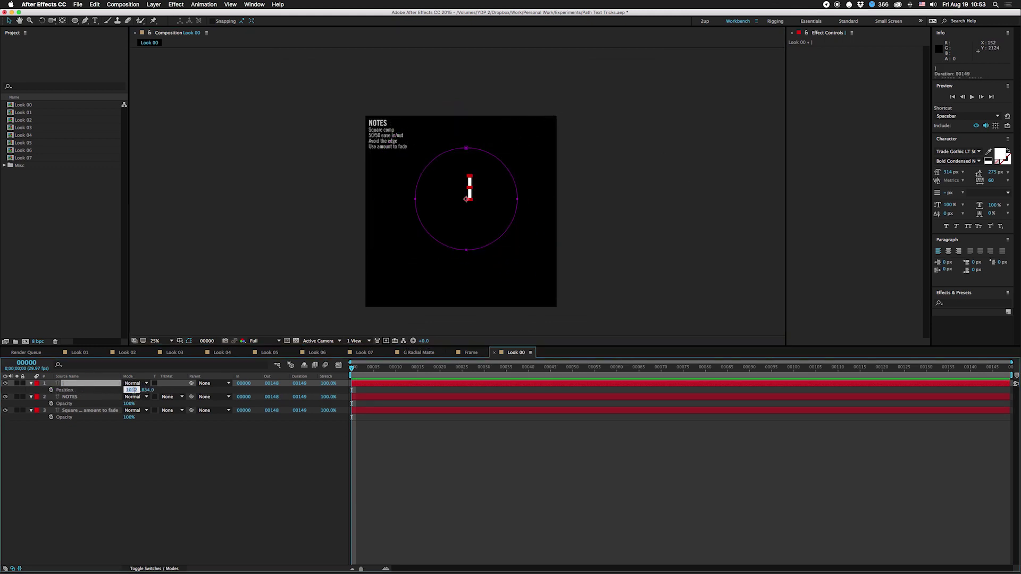
{"action": "key", "text": "Tab"}
{"action": "type", "text": "960"}
{"action": "key", "text": "Return"}
{"action": "key", "text": "period"}
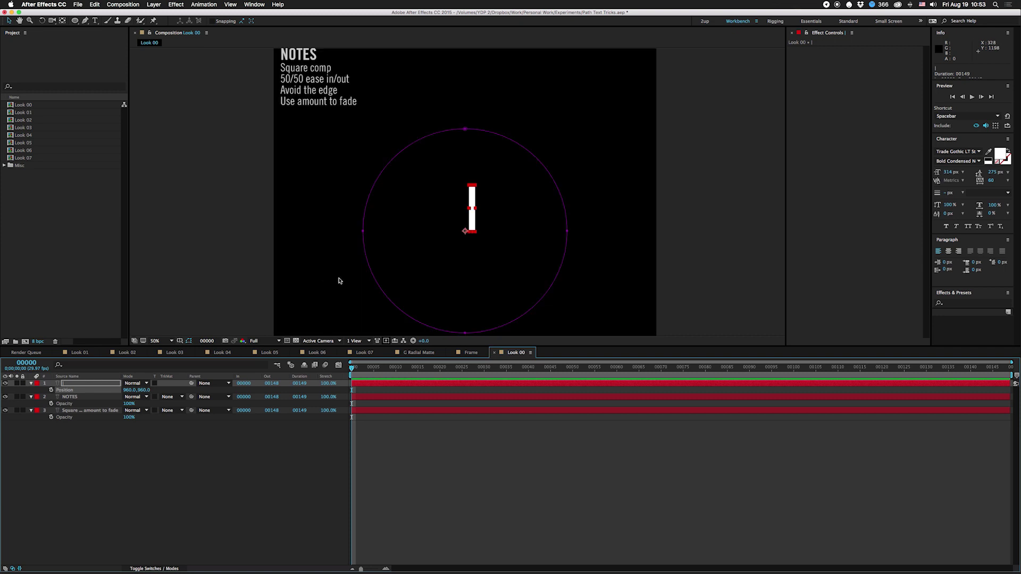
{"action": "key", "text": "super+s"}
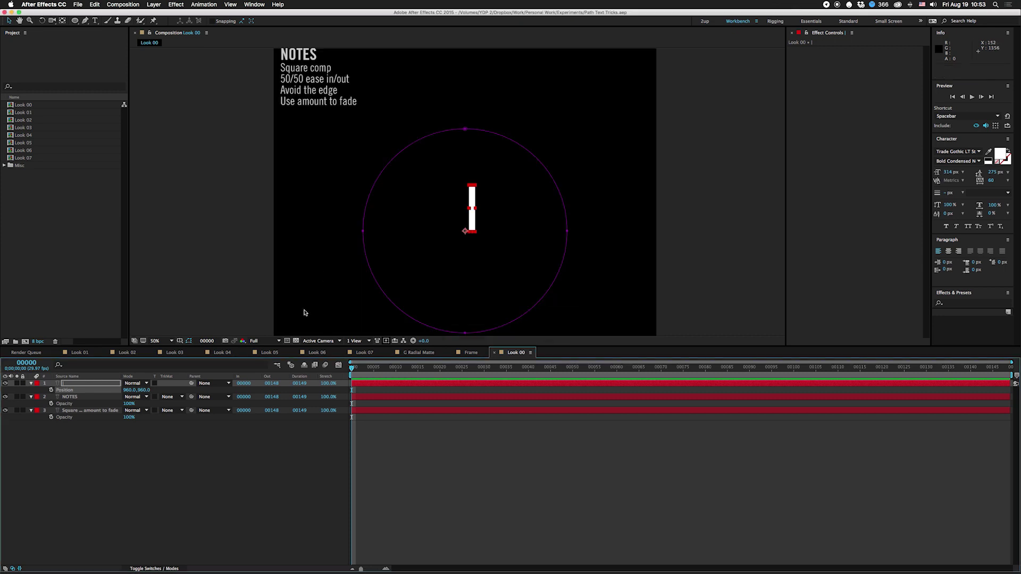
Set the bar layer's text path to Mask 1 and select its text
{"action": "left_click", "coordinate": [31, 383]}
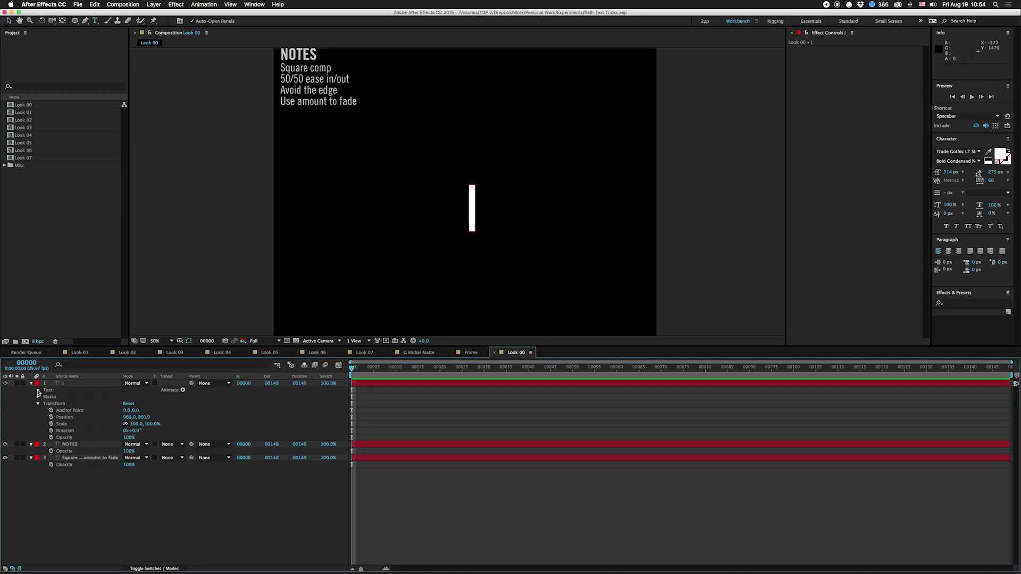
{"action": "left_click", "coordinate": [38, 390]}
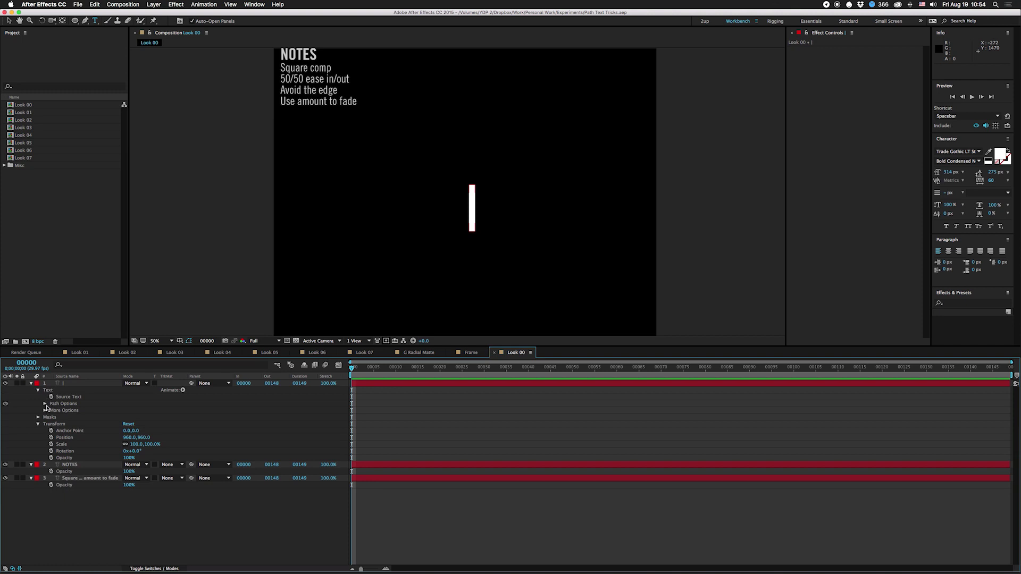
{"action": "left_click", "coordinate": [45, 403]}
{"action": "left_click", "coordinate": [154, 410]}
{"action": "left_click", "coordinate": [135, 421]}
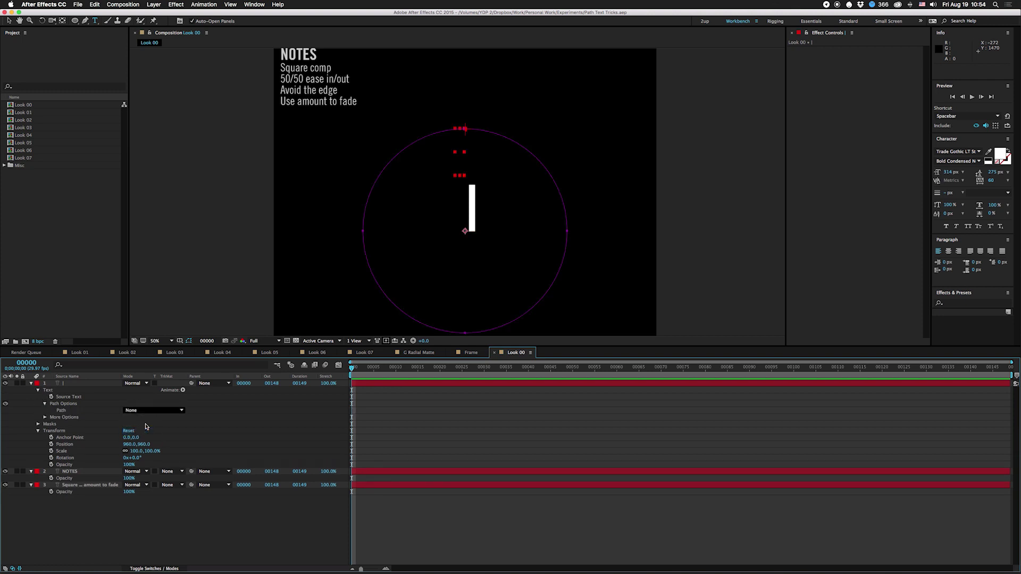
{"action": "left_click", "coordinate": [81, 383]}
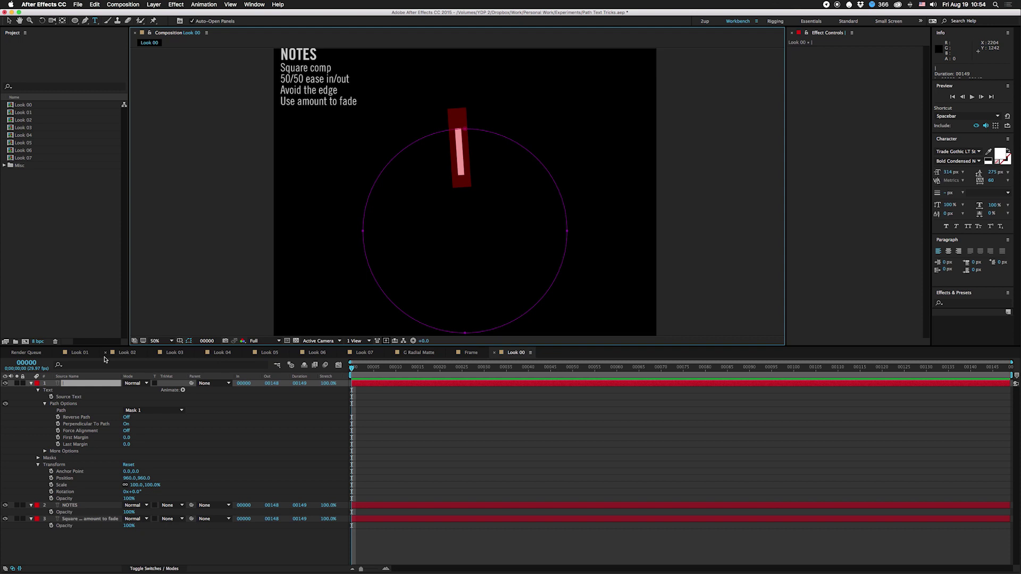
Check the character settings of the text in Look 01 and set the Look 00 bar's horizontal scale to 20%
{"action": "left_click", "coordinate": [80, 352]}
{"action": "left_click", "coordinate": [77, 383]}
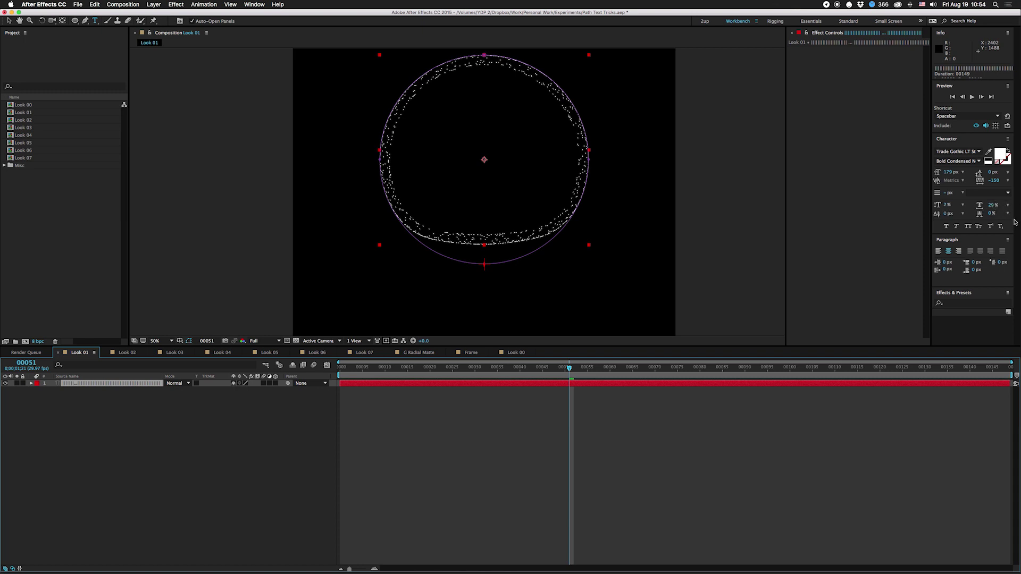
{"action": "left_click", "coordinate": [515, 353]}
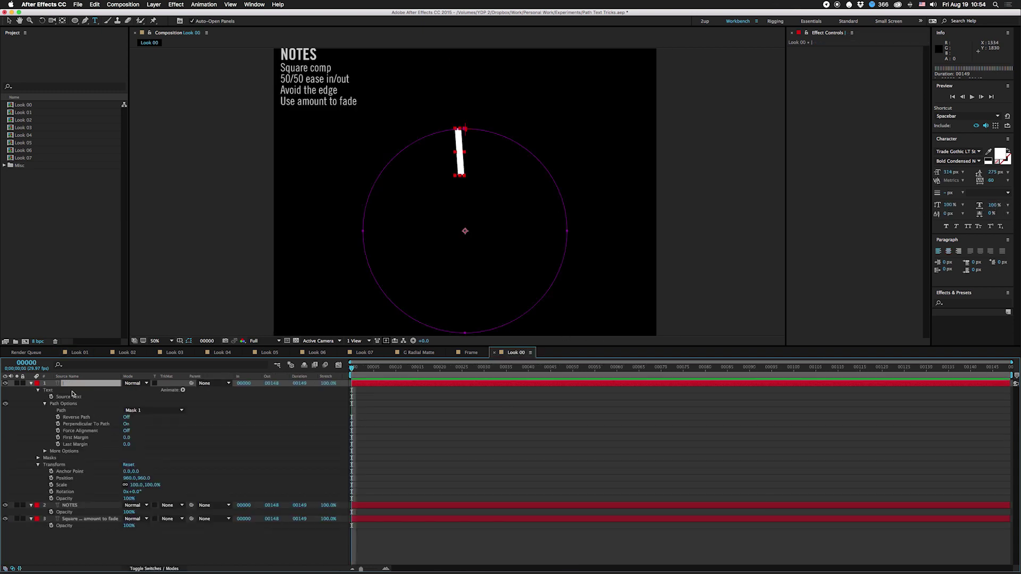
{"action": "left_click", "coordinate": [993, 205]}
{"action": "type", "text": "20"}
{"action": "key", "text": "Return"}
{"action": "left_click", "coordinate": [30, 406]}
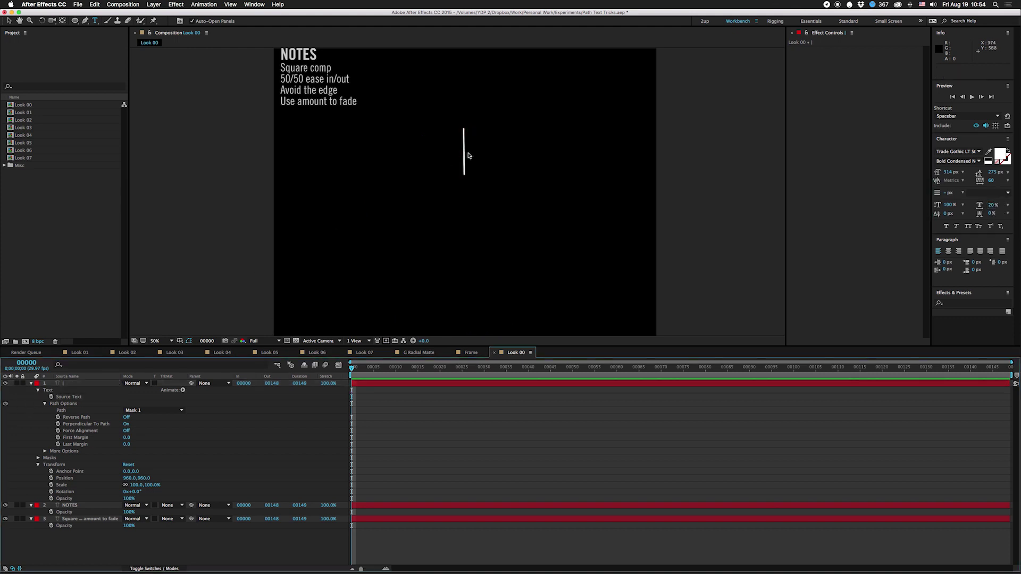
{"action": "key", "text": "period"}
{"action": "key", "text": "period"}
{"action": "key", "text": "comma"}
{"action": "key", "text": "comma"}
Add a short run of vertical bars to the path text and tighten the tracking of all of them to -128
{"action": "left_click", "coordinate": [78, 384]}
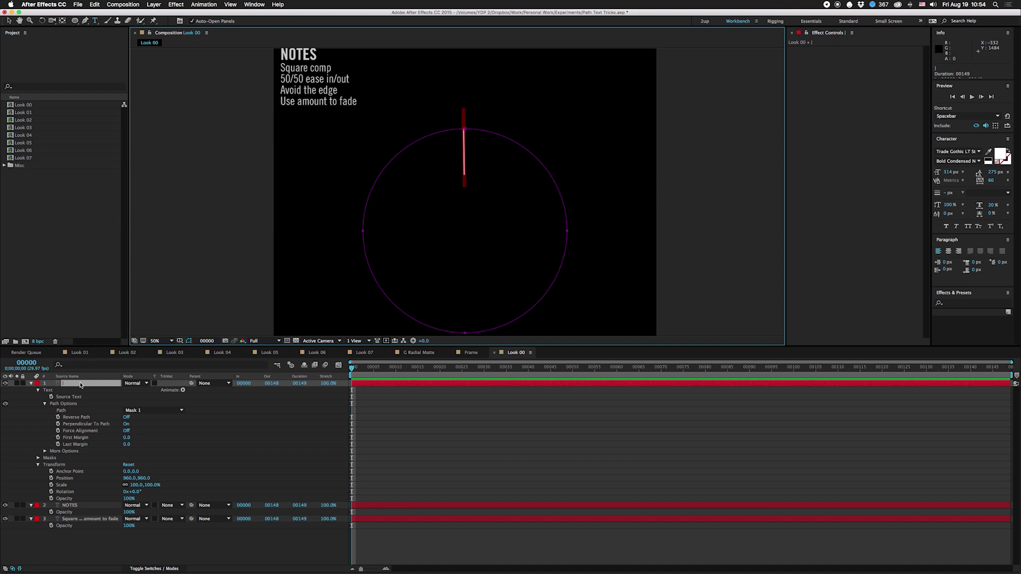
{"action": "type", "text": "|||||||||||"}
{"action": "key", "text": "super+a"}
{"action": "left_click_drag", "start_coordinate": [992, 180], "coordinate": [924, 184]}
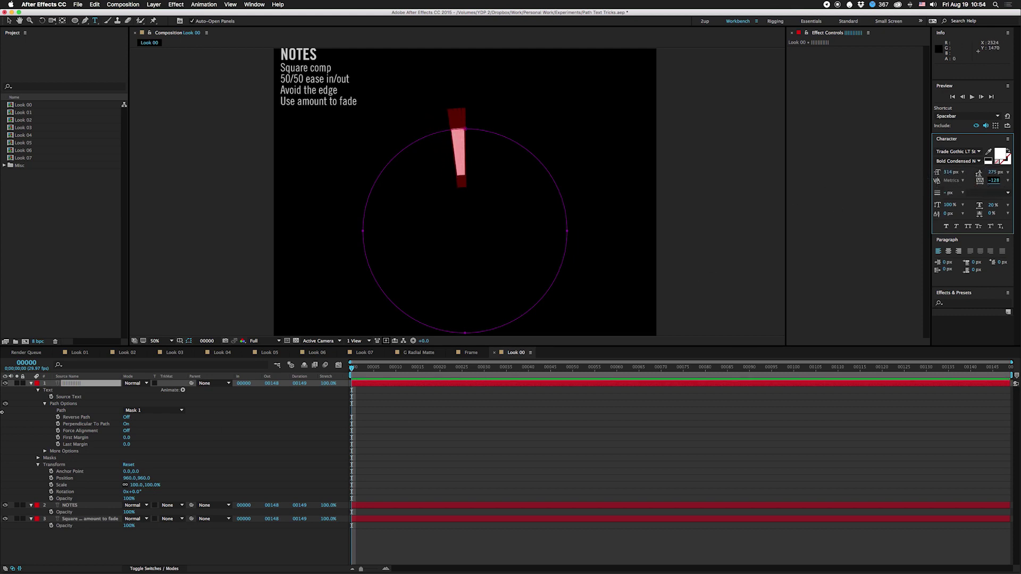
{"action": "left_click", "coordinate": [23, 417]}
Append many more vertical bars to the path text until they fill the entire circle
{"action": "left_click", "coordinate": [66, 384]}
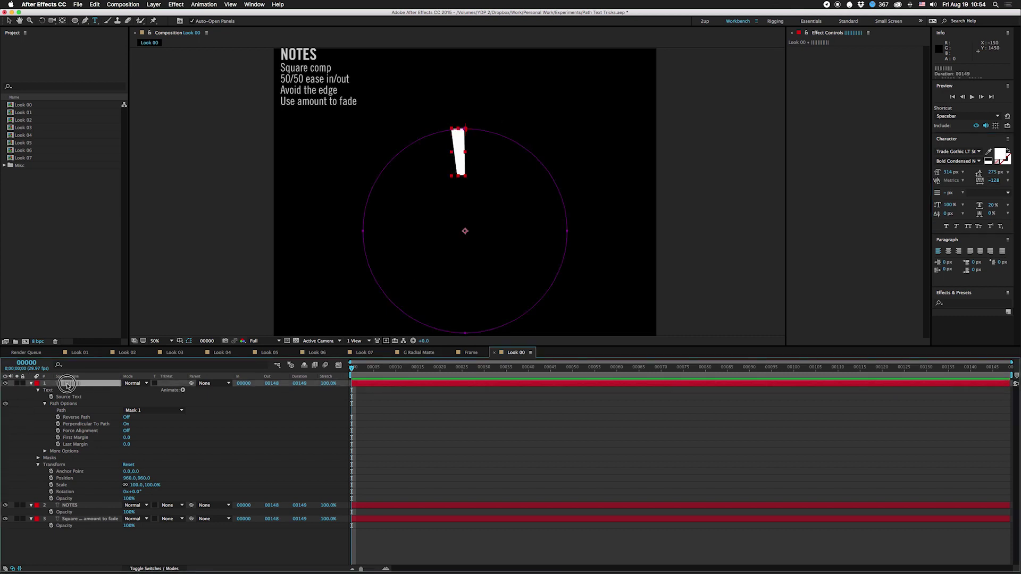
{"action": "double_click", "coordinate": [66, 384]}
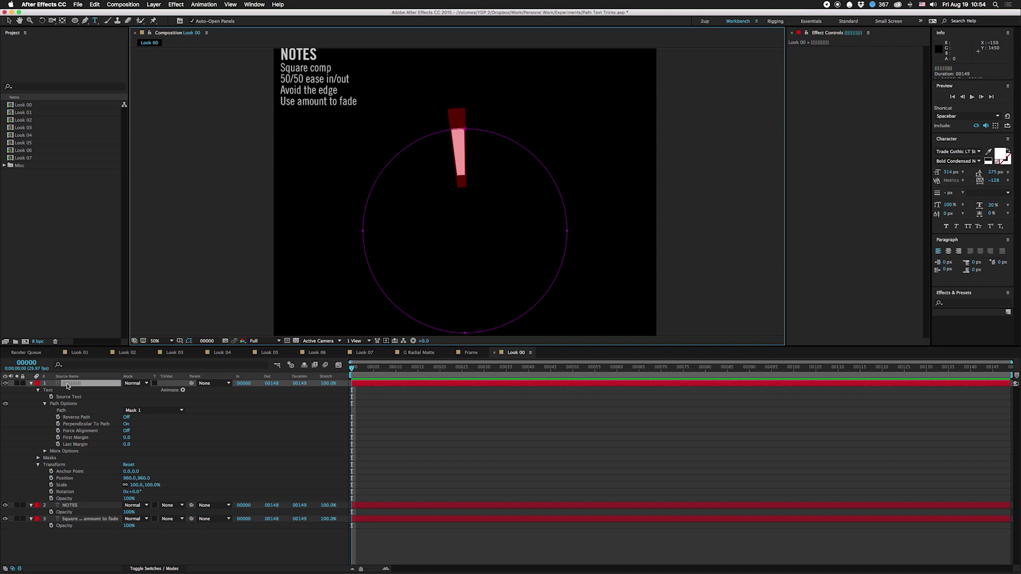
{"action": "type", "text": "||||||||||||||||||||||||||||||||||||||||||||||||||||||||||||||||||||||"}
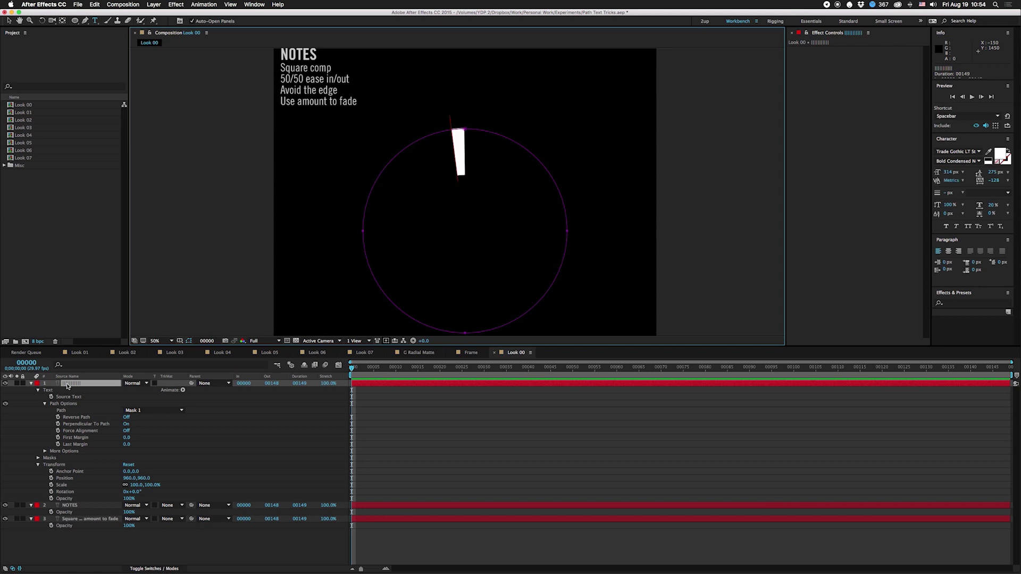
{"action": "key", "text": "super+v"}
{"action": "key", "text": "super+v"}
{"action": "key", "text": "super+v"}
{"action": "key", "text": "super+v"}
{"action": "key", "text": "super+v"}
{"action": "key", "text": "super+v"}
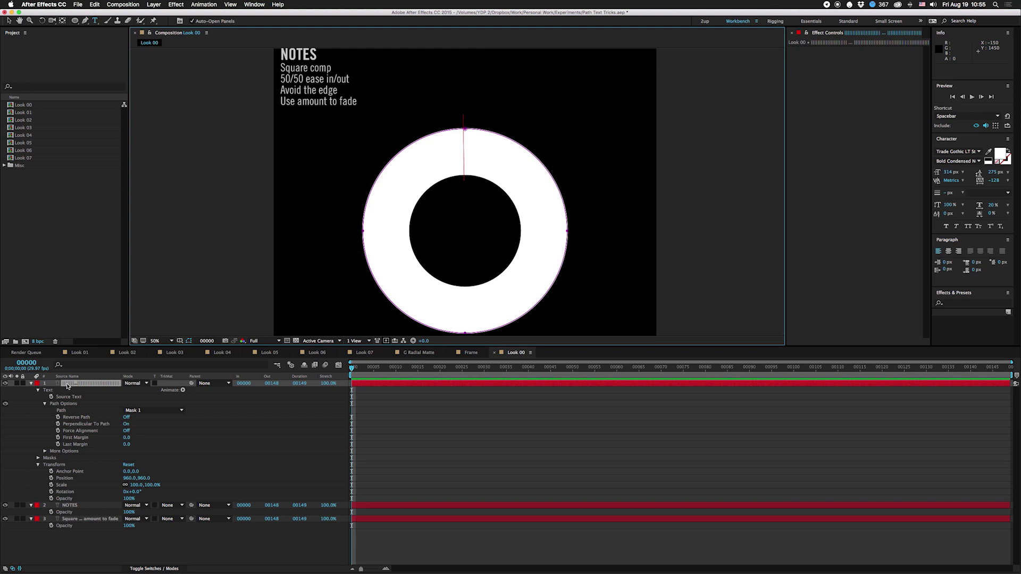
Reduce the vertical scale of the bar characters around the circle to 2%
{"action": "left_click", "coordinate": [67, 386]}
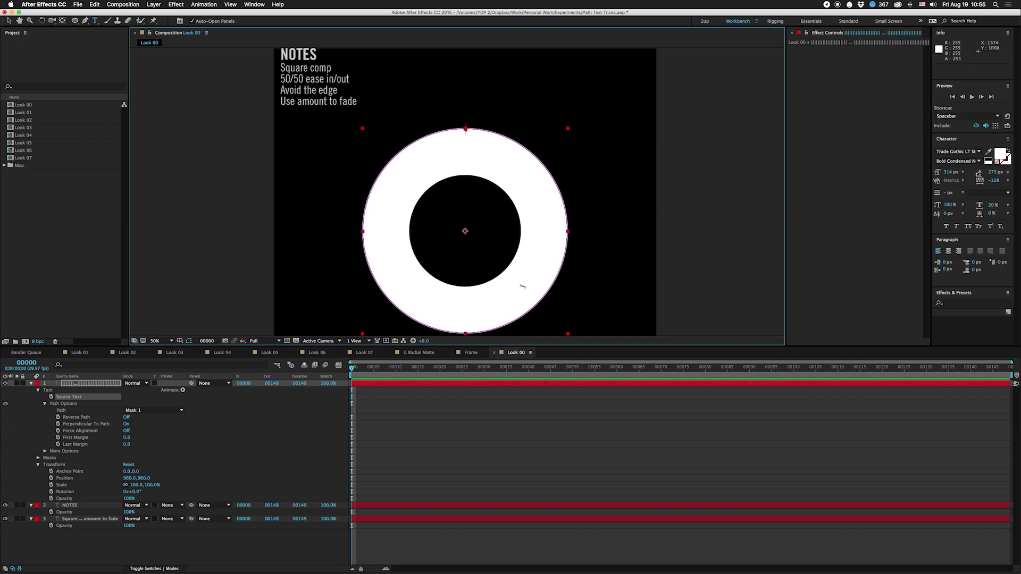
{"action": "left_click_drag", "start_coordinate": [998, 207], "coordinate": [902, 211]}
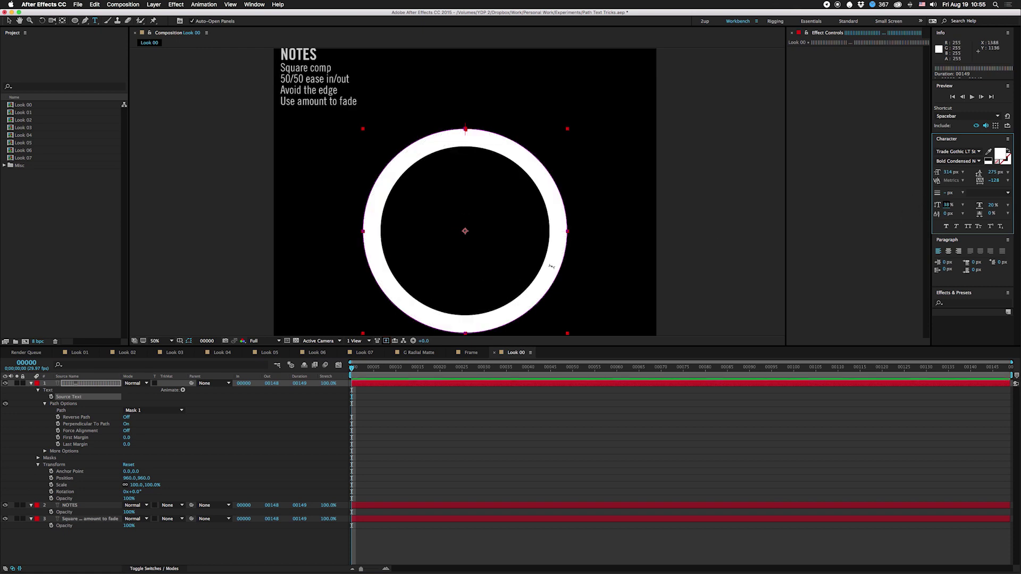
{"action": "left_click", "coordinate": [947, 205]}
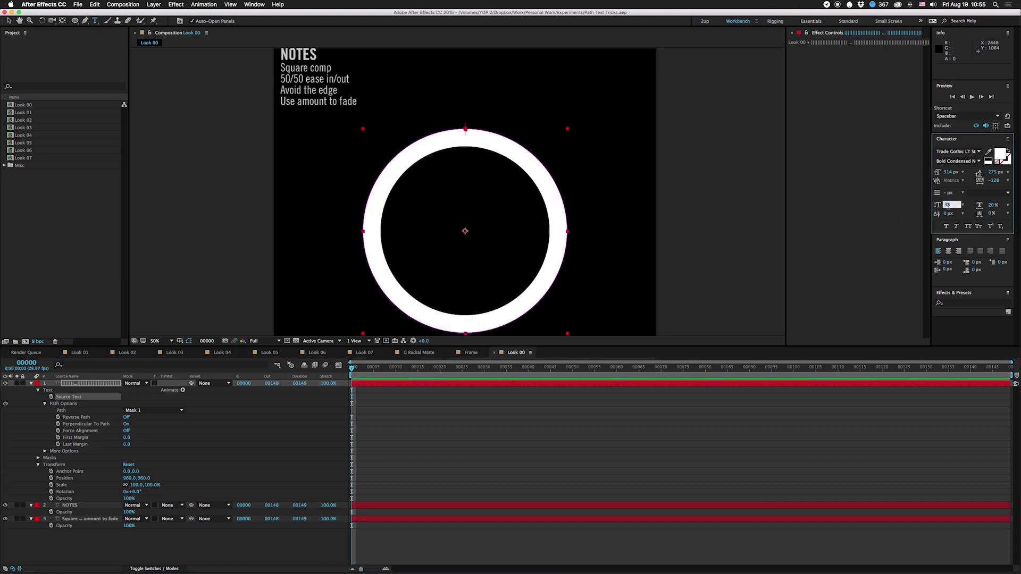
{"action": "type", "text": "2"}
{"action": "key", "text": "Return"}
{"action": "left_click", "coordinate": [684, 267]}
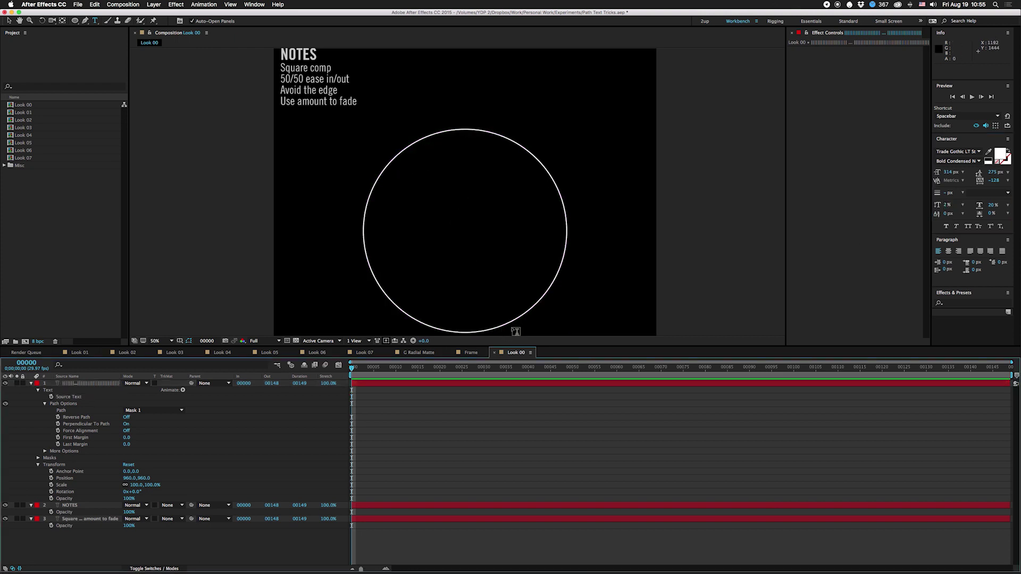
Add a Scale animator to the bar text layer and set its scale to 100% horizontally and 4750% vertically
{"action": "left_click", "coordinate": [93, 482]}
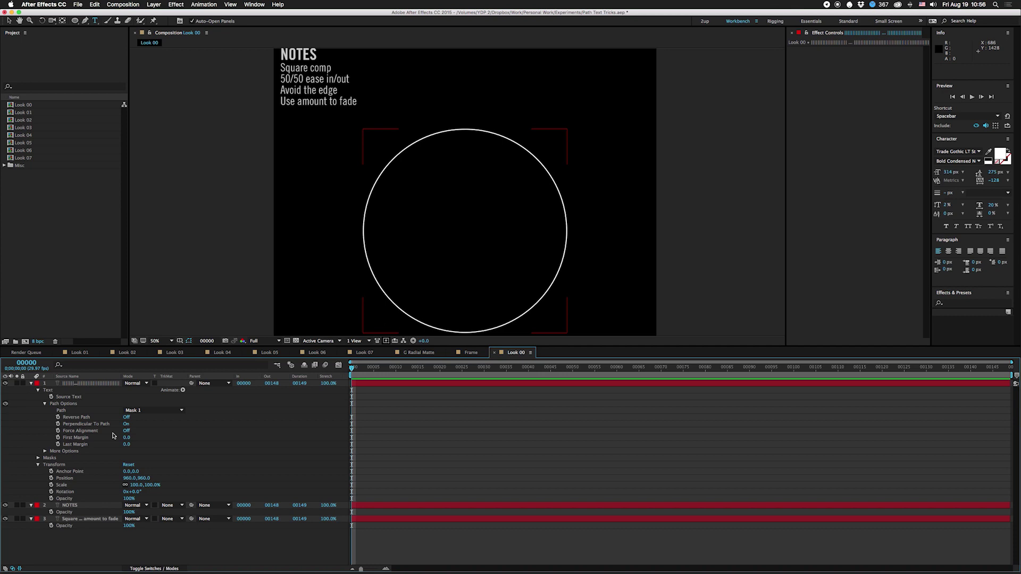
{"action": "key", "text": "F2"}
{"action": "left_click_drag", "start_coordinate": [399, 118], "coordinate": [392, 132]}
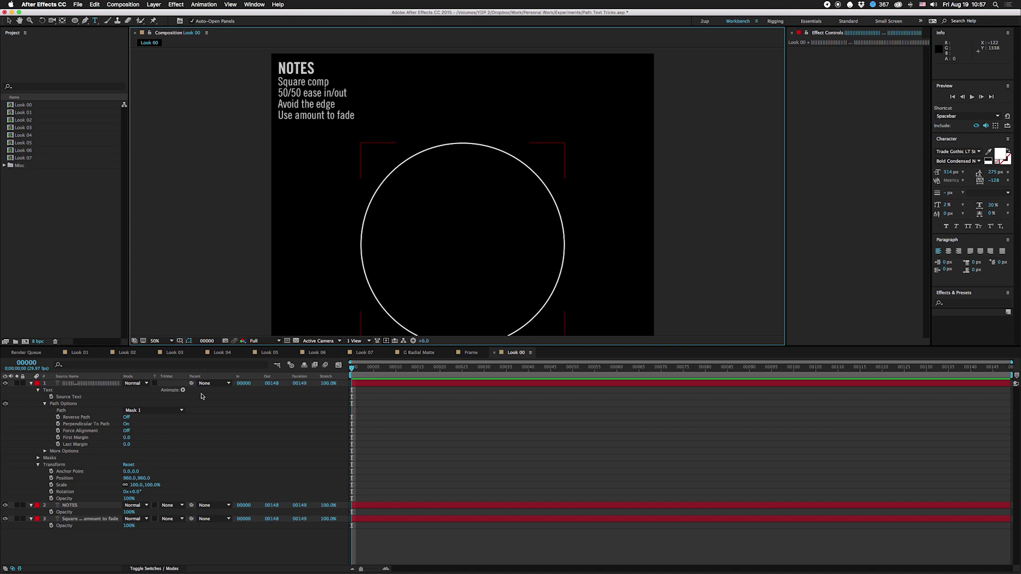
{"action": "left_click", "coordinate": [183, 390]}
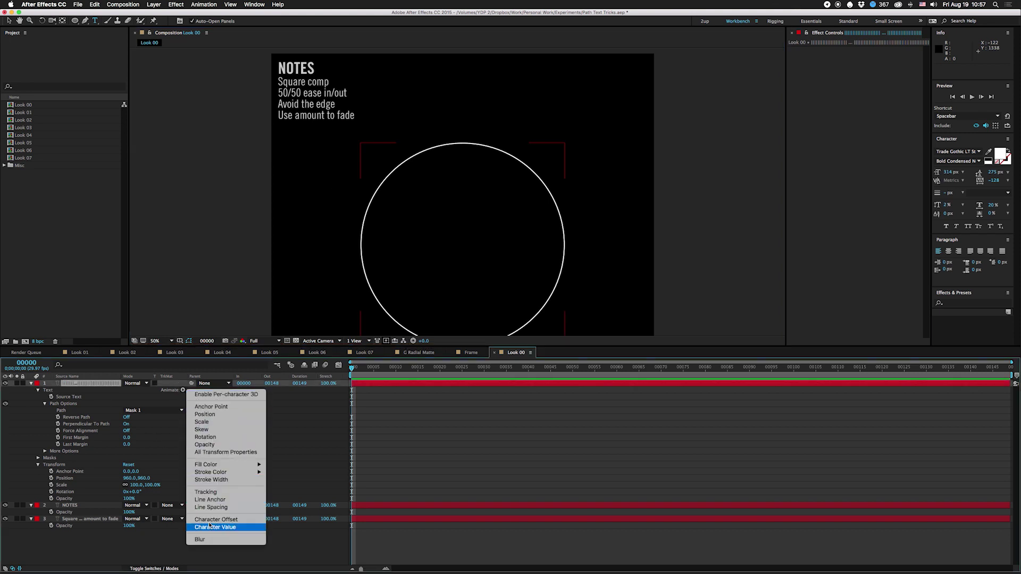
{"action": "left_click", "coordinate": [212, 423]}
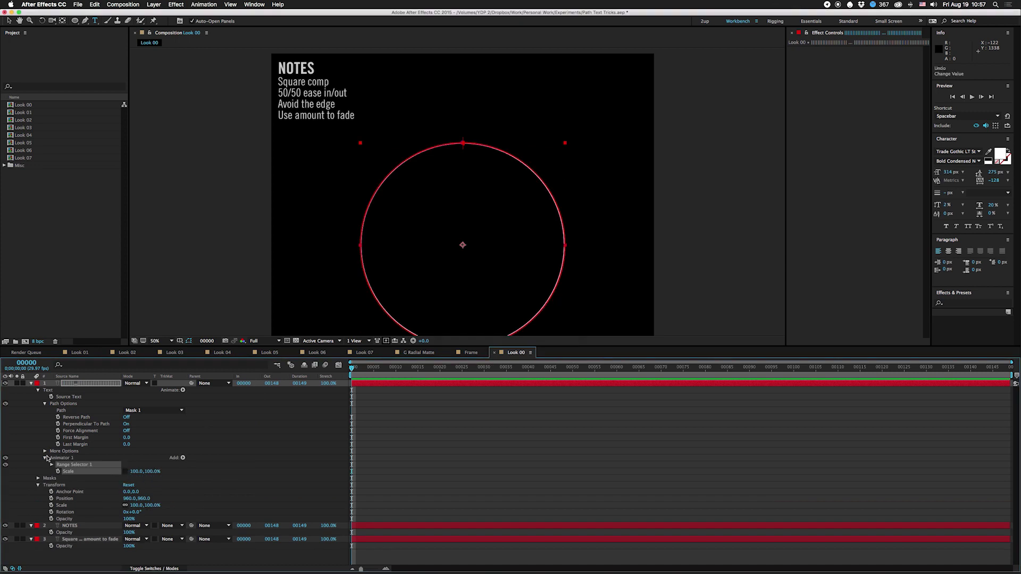
{"action": "left_click_drag", "start_coordinate": [151, 471], "coordinate": [3, 467]}
Keyframe the range selector's End from 0% at frame 0 to 100% at frame 20
{"action": "left_click", "coordinate": [52, 465]}
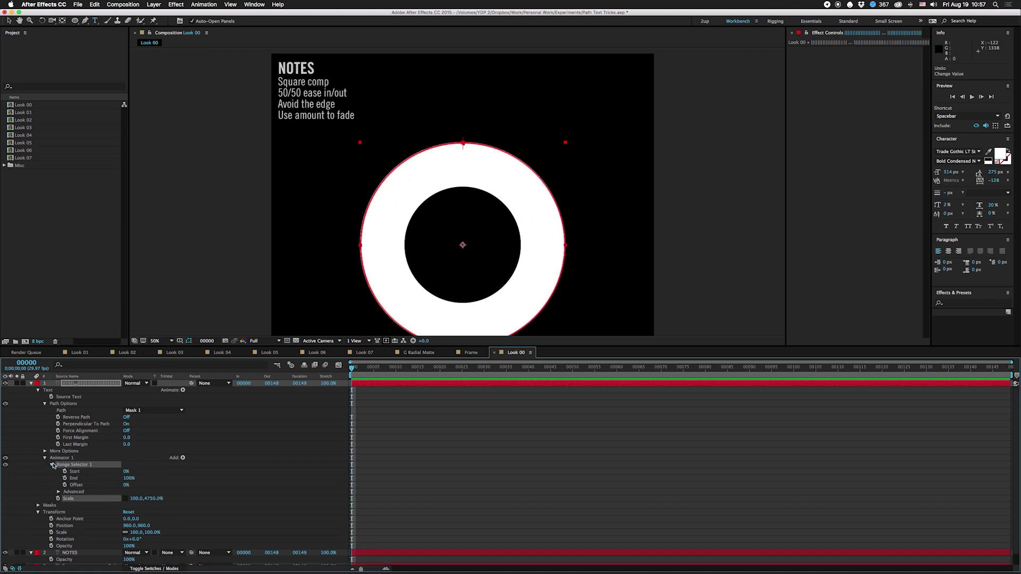
{"action": "left_click", "coordinate": [64, 478]}
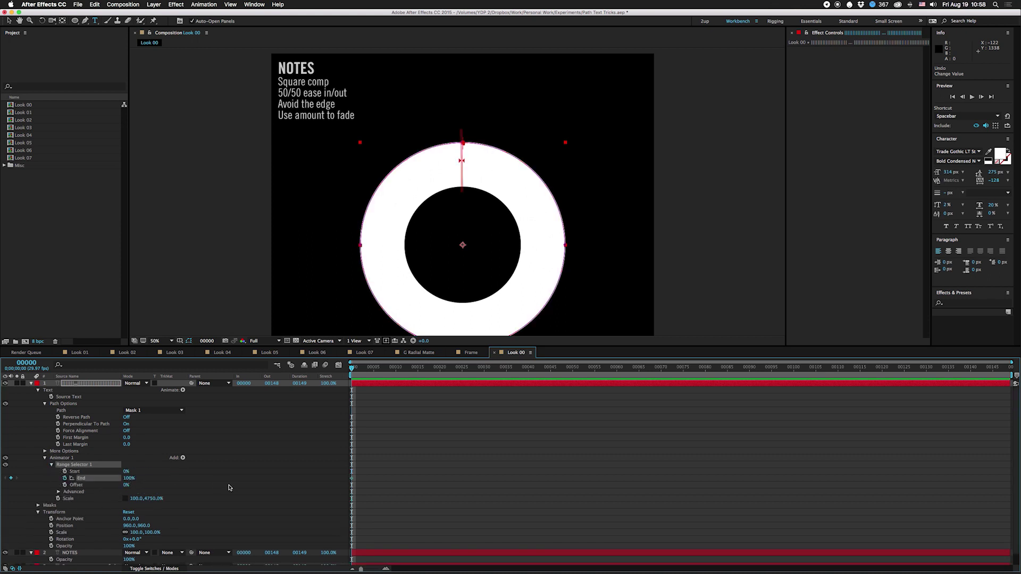
{"action": "key", "text": "alt+shift+Right"}
{"action": "key", "text": "alt+shift+Right"}
{"action": "left_click", "coordinate": [129, 478]}
{"action": "type", "text": "0"}
{"action": "key", "text": "Return"}
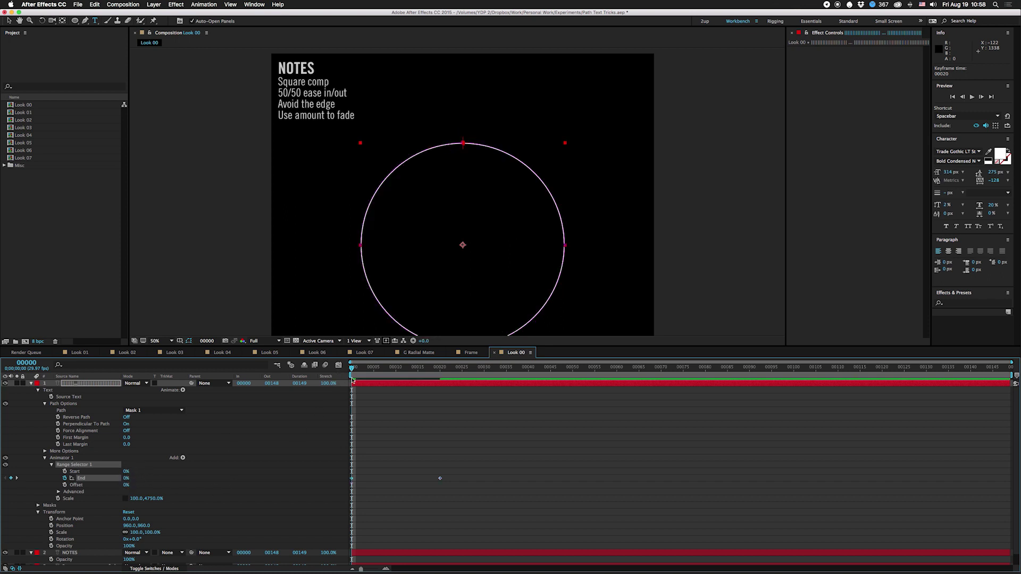
At frame 7, try the Ramp Up, Triangle, Round and Smooth shapes on the range selector
{"action": "mouse_move", "coordinate": [352, 370]}
{"action": "left_mouse_down"}
{"action": "mouse_move", "coordinate": [440, 376]}
{"action": "mouse_move", "coordinate": [382, 375]}
{"action": "left_mouse_up"}
{"action": "left_click", "coordinate": [59, 491]}
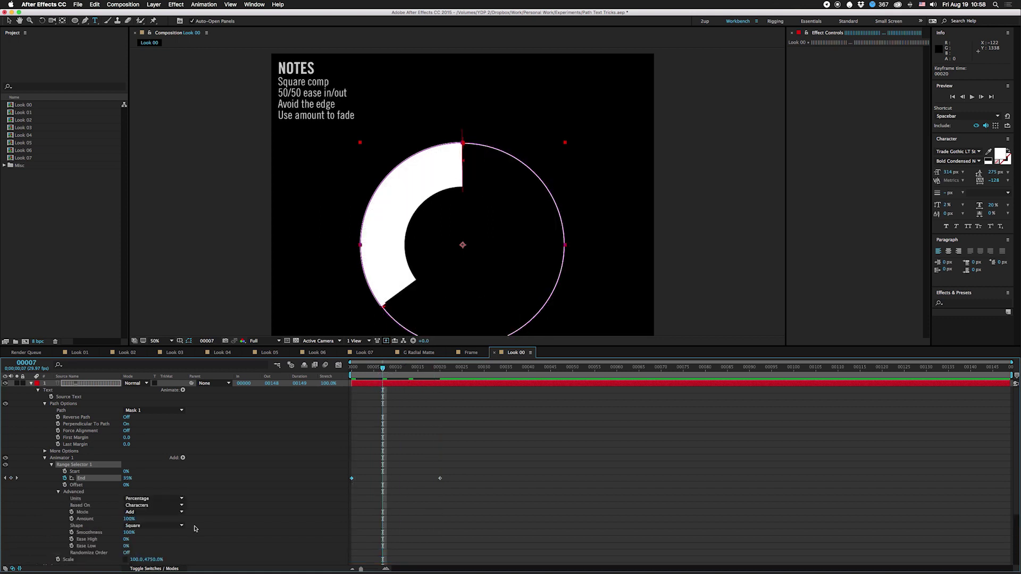
{"action": "left_click", "coordinate": [165, 525]}
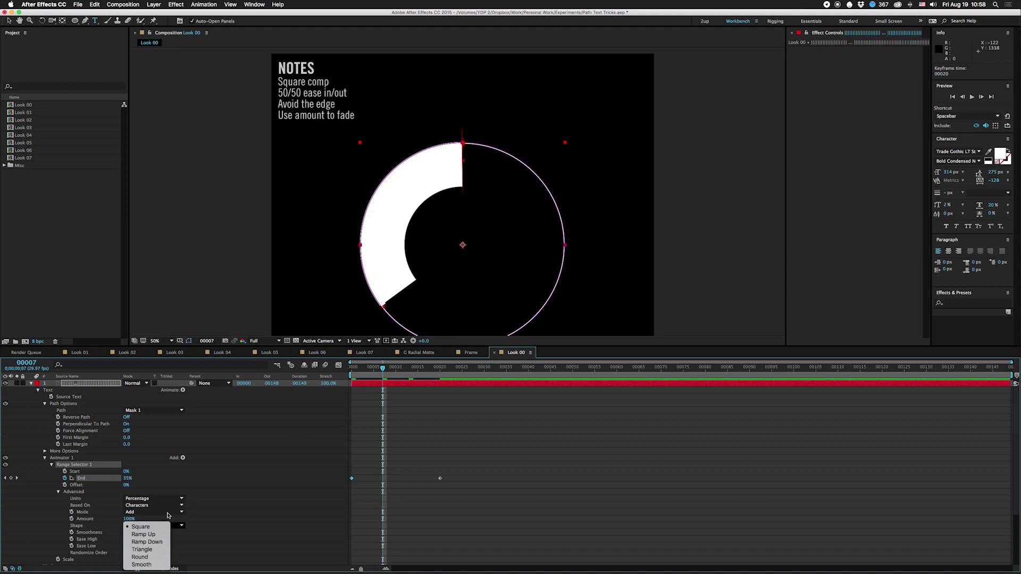
{"action": "left_click", "coordinate": [154, 535]}
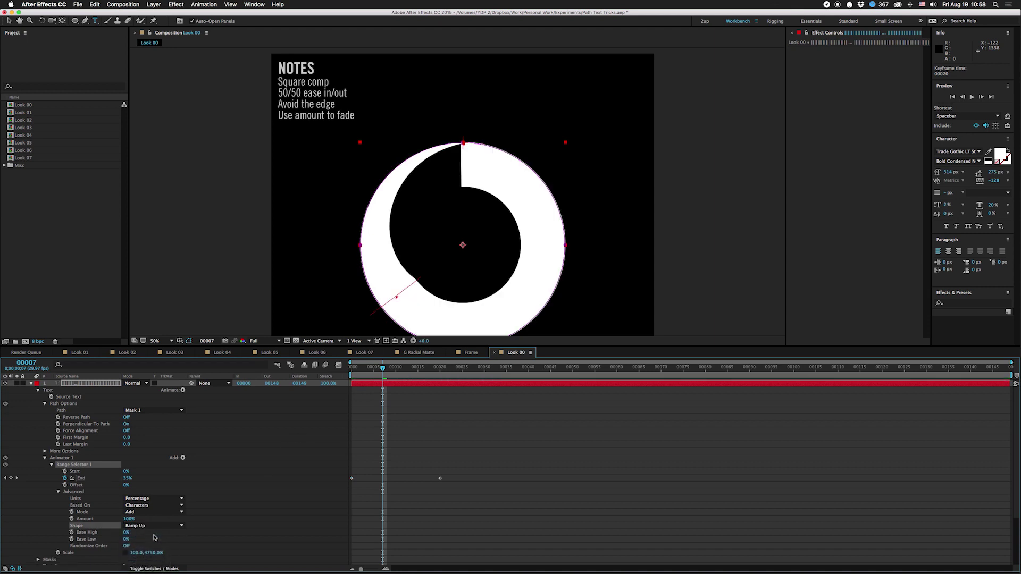
{"action": "left_click", "coordinate": [143, 527]}
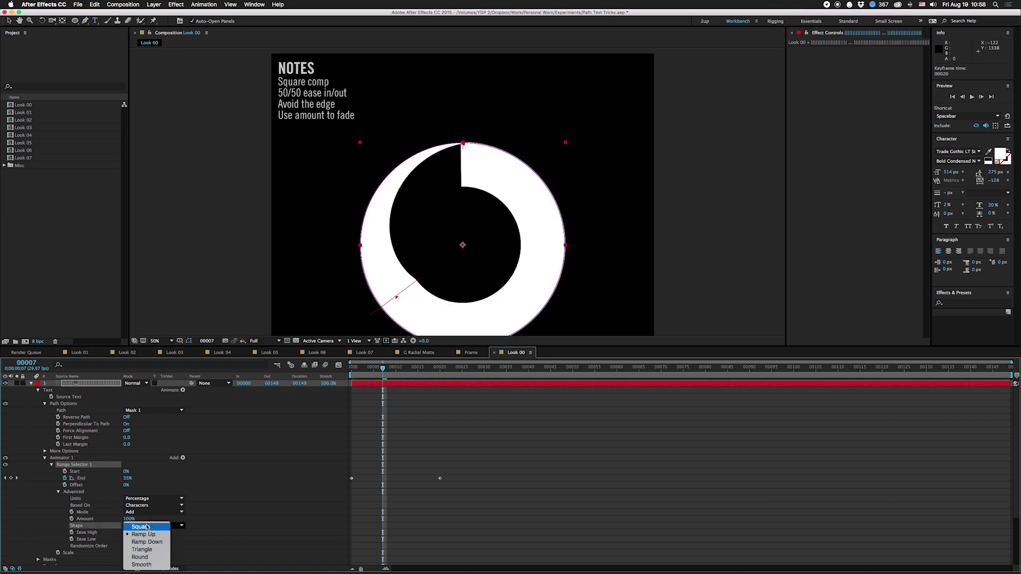
{"action": "left_click", "coordinate": [144, 539]}
{"action": "left_click", "coordinate": [143, 526]}
{"action": "left_click", "coordinate": [144, 539]}
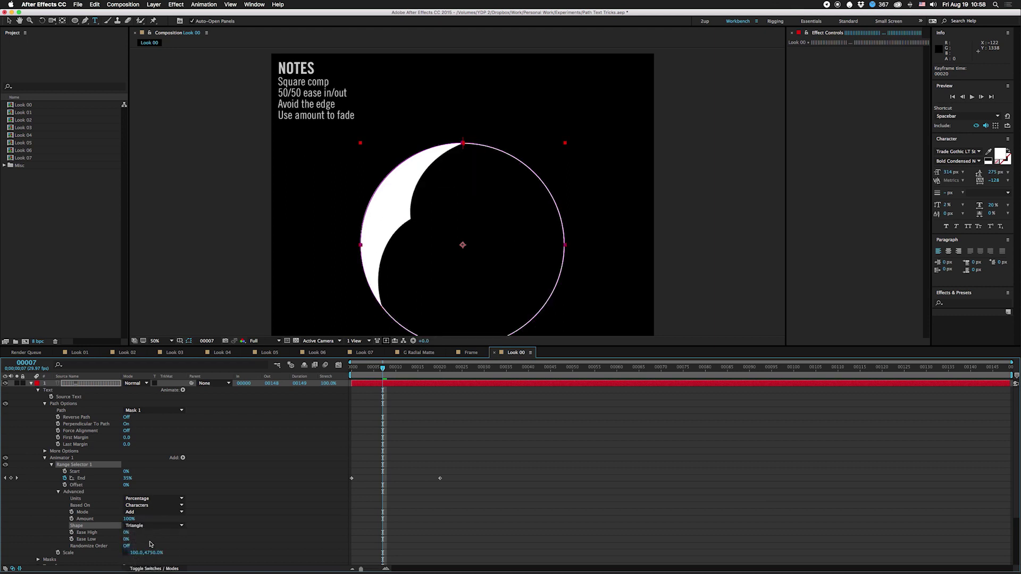
{"action": "left_click", "coordinate": [153, 526]}
{"action": "left_click", "coordinate": [150, 557]}
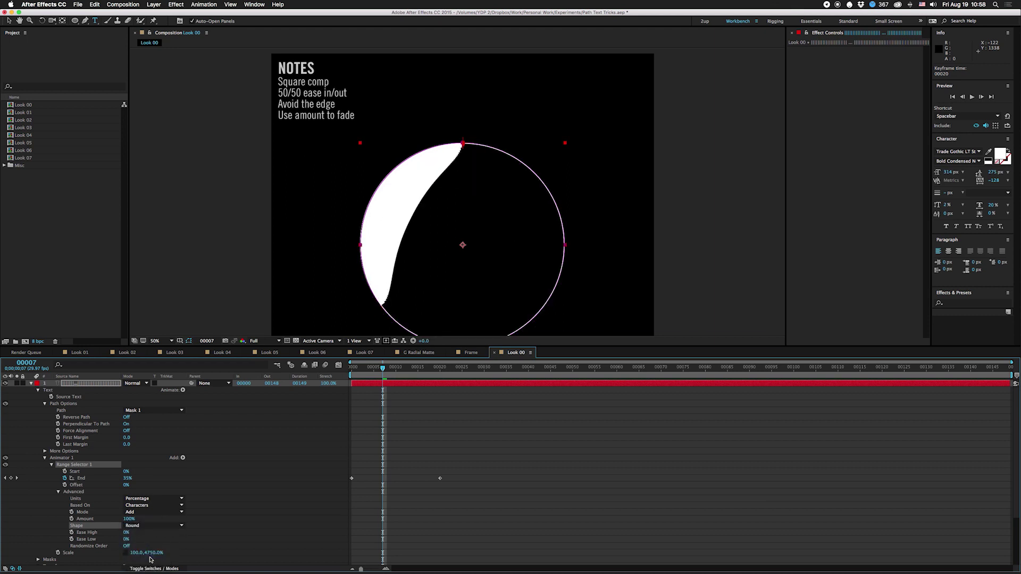
{"action": "left_click", "coordinate": [146, 525]}
{"action": "left_click", "coordinate": [154, 564]}
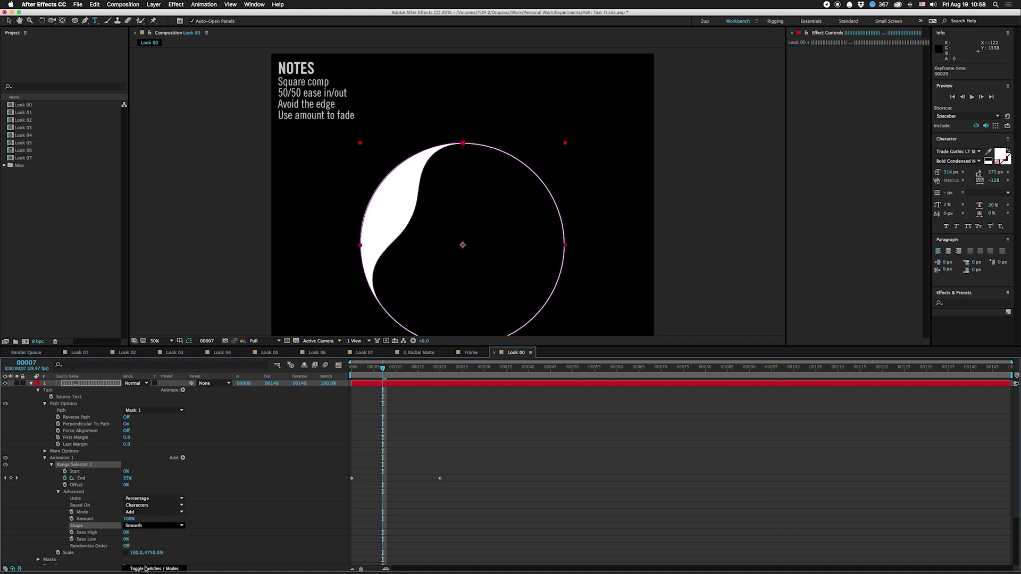
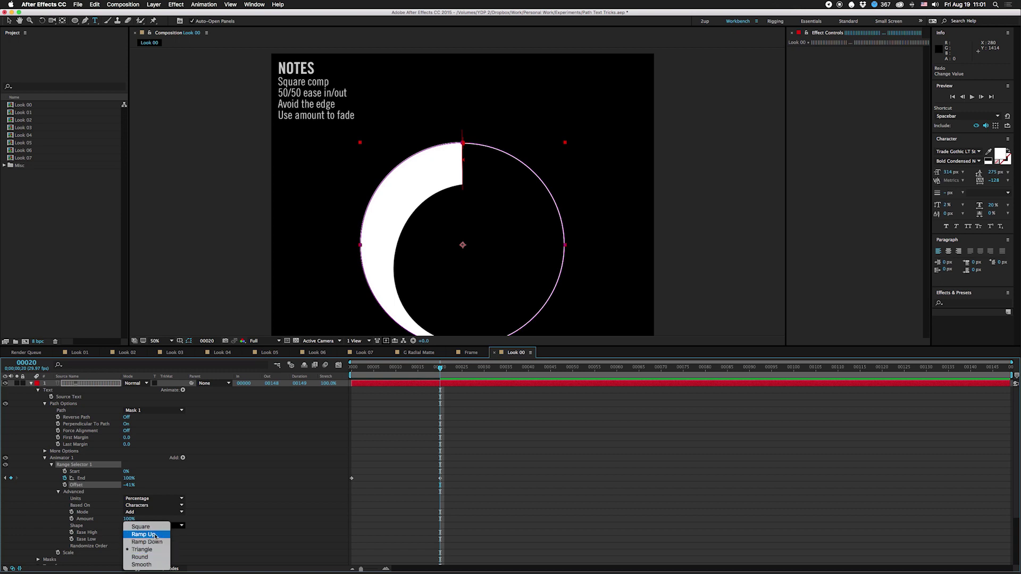
Remove the range selector's End keyframes and sweep its Offset between 100% and -100% with the Ramp Up shape
{"action": "left_click_drag", "start_coordinate": [130, 485], "coordinate": [192, 481]}
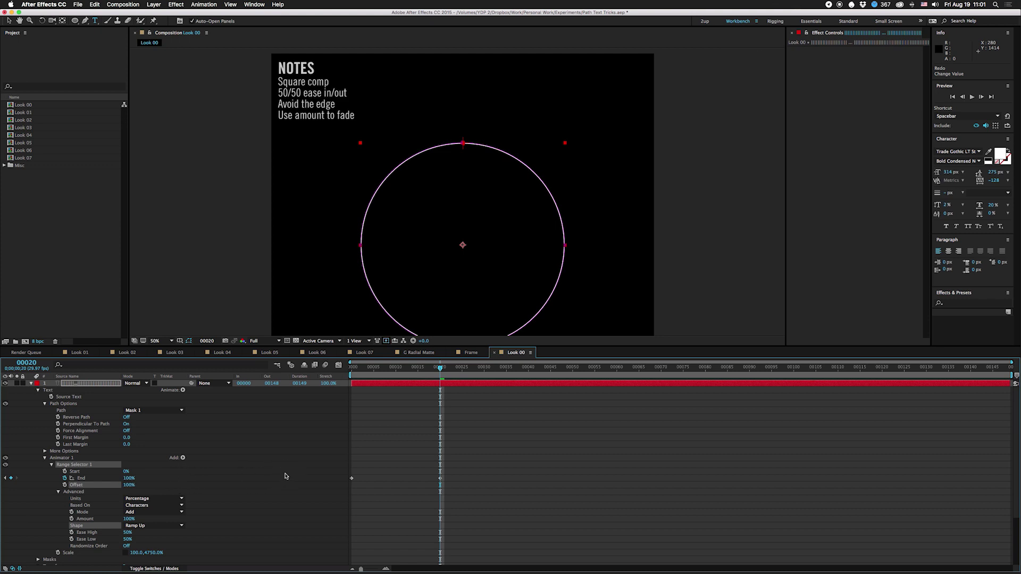
{"action": "left_click", "coordinate": [65, 478]}
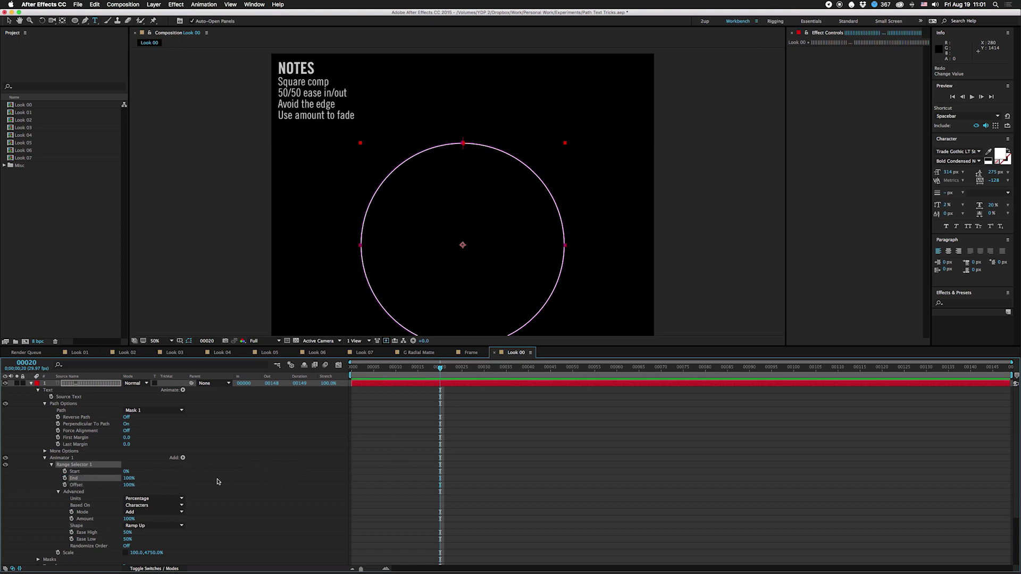
{"action": "left_click_drag", "start_coordinate": [130, 486], "coordinate": [23, 469]}
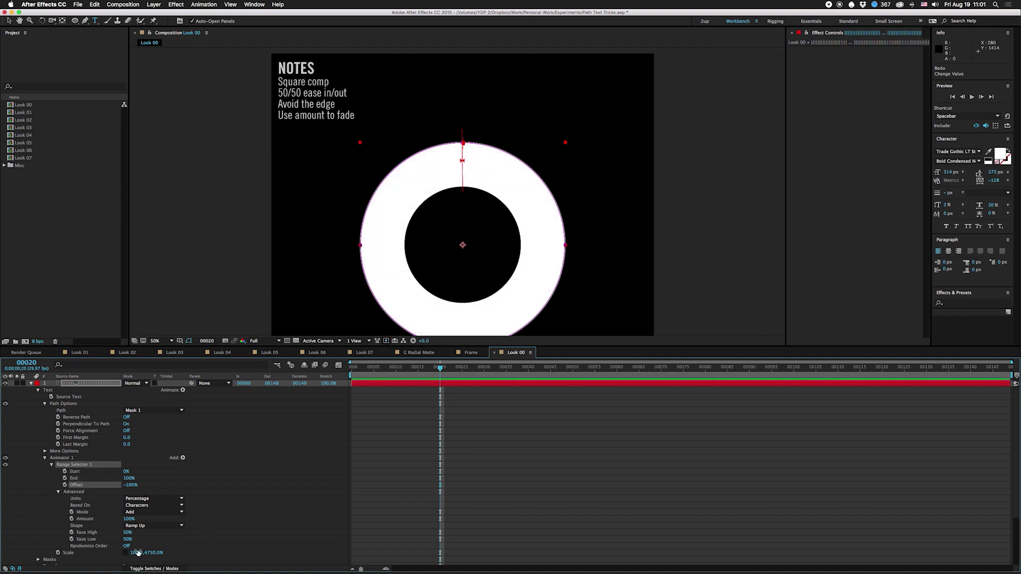
Set the range selector's shape to Square, turn on Randomize Order and test the Offset
{"action": "left_click", "coordinate": [145, 526]}
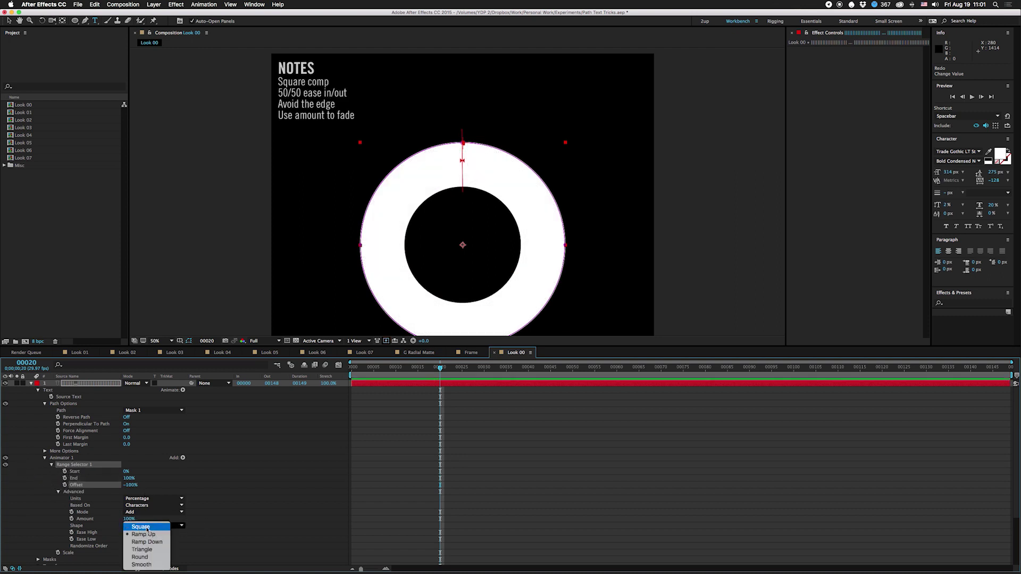
{"action": "left_click", "coordinate": [139, 520]}
{"action": "left_click_drag", "start_coordinate": [129, 484], "coordinate": [184, 476]}
{"action": "scroll", "coordinate": [218, 509], "scroll_direction": "down", "scroll_amount": 2}
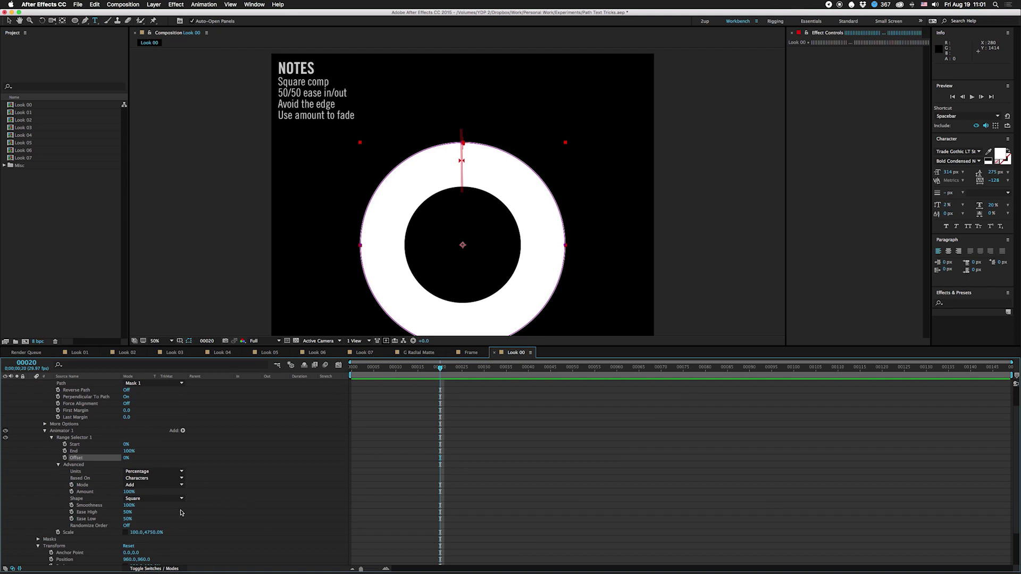
{"action": "left_click", "coordinate": [127, 525]}
{"action": "left_click_drag", "start_coordinate": [127, 458], "coordinate": [158, 454]}
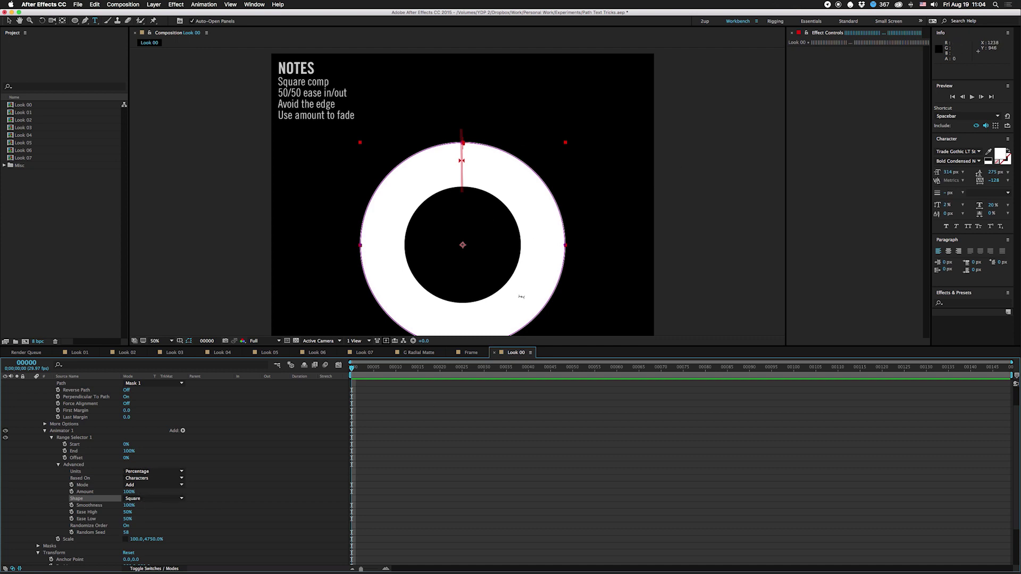
Reset the range selector's Offset to 0% and set its shape to Ramp Up
{"action": "mouse_move", "coordinate": [125, 459]}
{"action": "left_mouse_down"}
{"action": "mouse_move", "coordinate": [160, 455]}
{"action": "mouse_move", "coordinate": [48, 457]}
{"action": "mouse_move", "coordinate": [128, 460]}
{"action": "left_mouse_up"}
{"action": "type", "text": "0"}
{"action": "key", "text": "Return"}
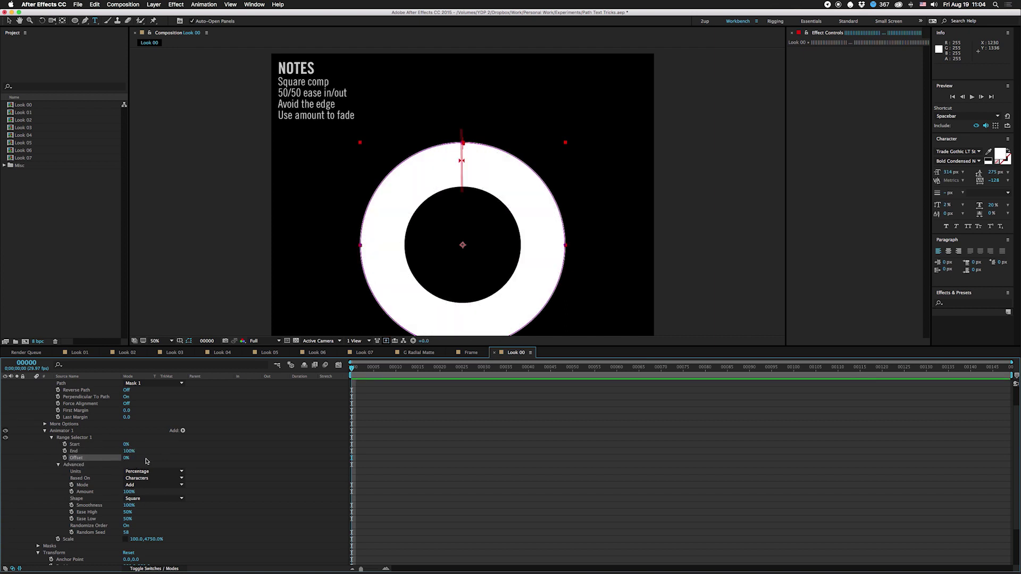
{"action": "left_click", "coordinate": [154, 498]}
{"action": "left_click", "coordinate": [156, 508]}
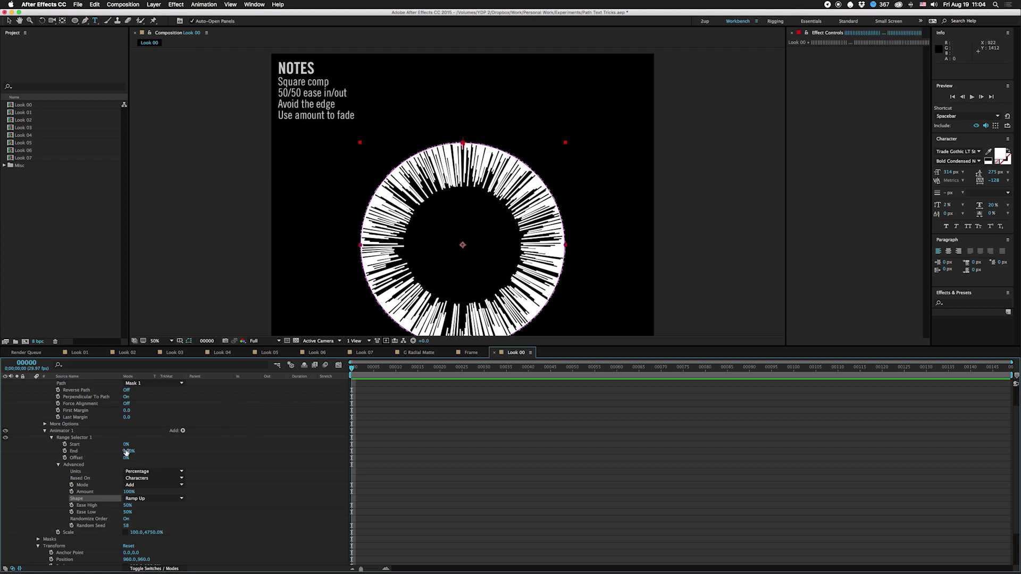
Keyframe the range selector's Offset from 100% at frame 0 to -100% at frame 14
{"action": "left_click", "coordinate": [64, 458]}
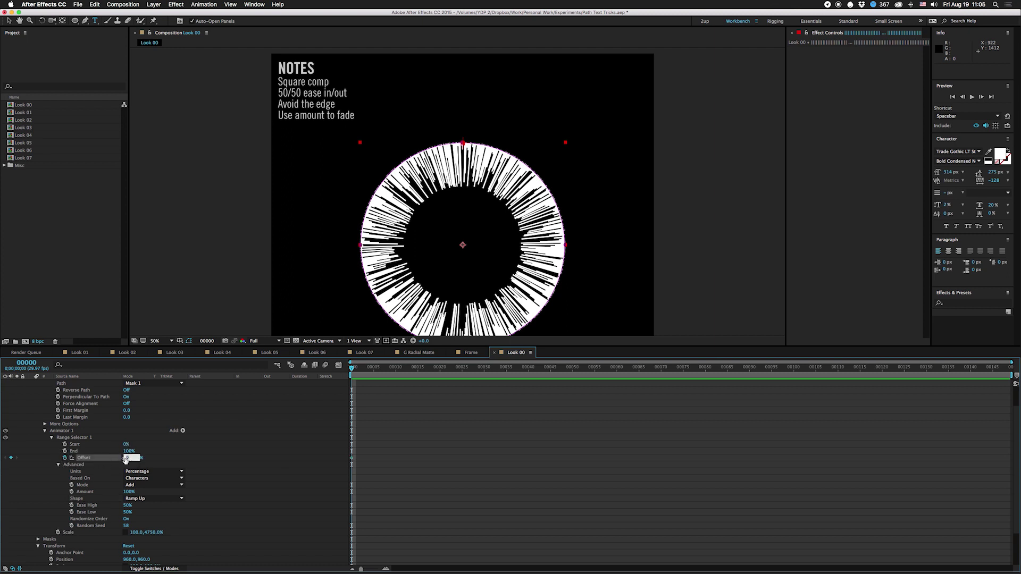
{"action": "type", "text": "00"}
{"action": "key", "text": "Return"}
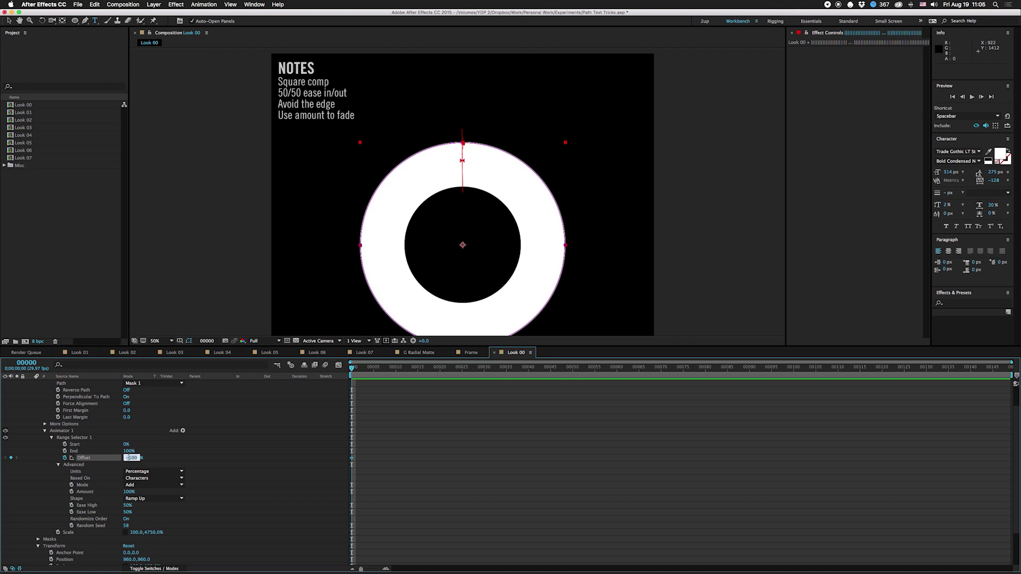
{"action": "key", "text": "space"}
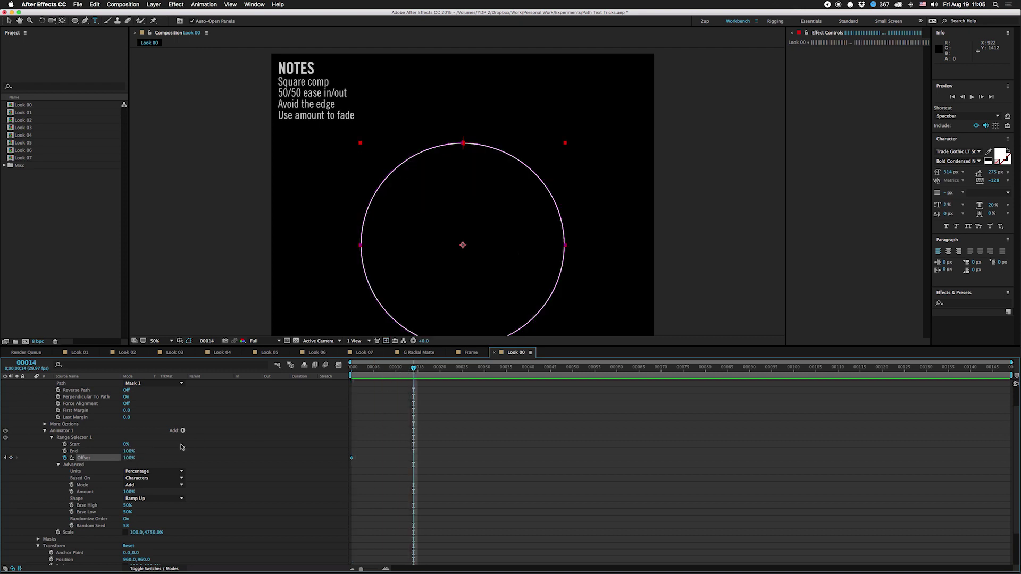
{"action": "left_click", "coordinate": [129, 457]}
{"action": "type", "text": "-100"}
{"action": "key", "text": "Return"}
Preview the randomized bar animation and set the range selector's Random Seed to 45
{"action": "key", "text": "space"}
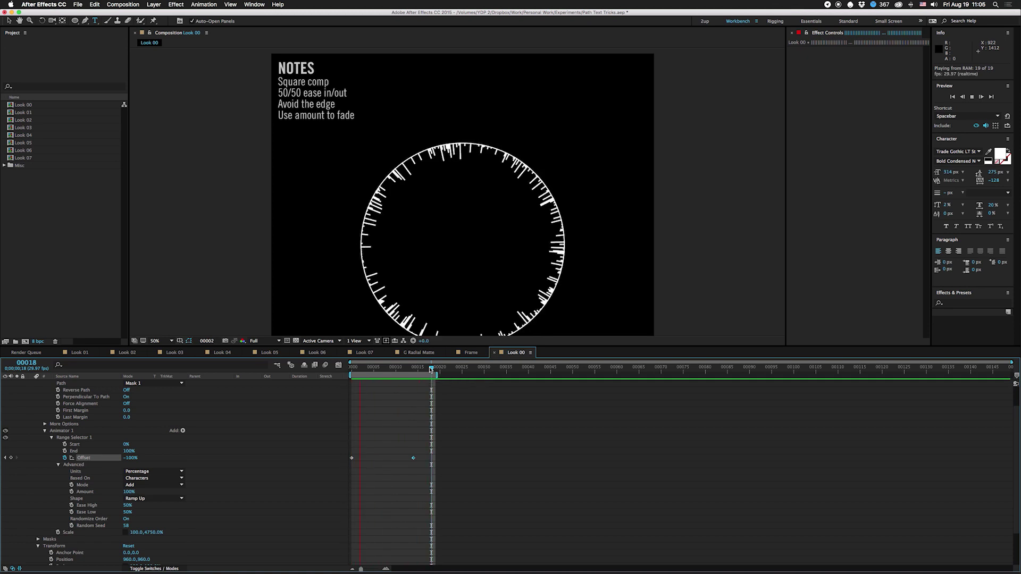
{"action": "left_click", "coordinate": [90, 526]}
{"action": "left_click_drag", "start_coordinate": [127, 526], "coordinate": [164, 520]}
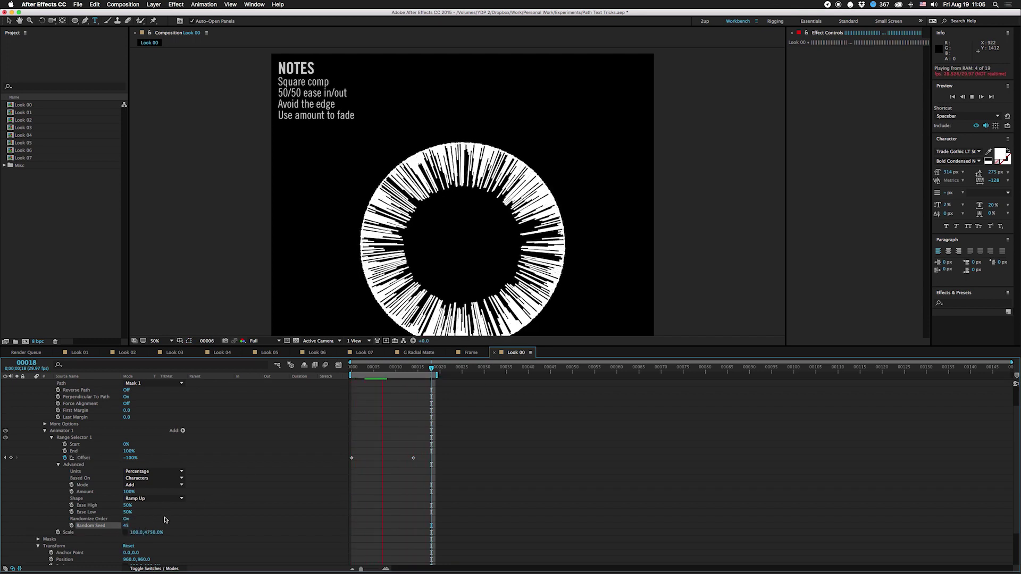
Extend the work area to 36 frames and move the last Offset keyframe to frame 24, previewing the slower animation
{"action": "left_click_drag", "start_coordinate": [438, 375], "coordinate": [512, 376]}
{"action": "left_click_drag", "start_coordinate": [413, 458], "coordinate": [457, 460]}
{"action": "key", "text": "space"}
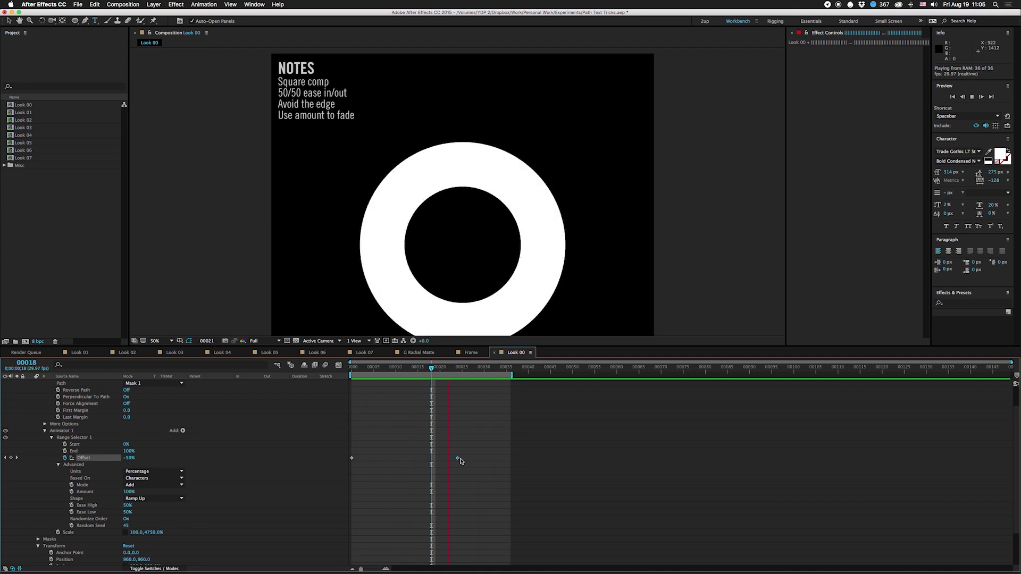
{"action": "key", "text": "space"}
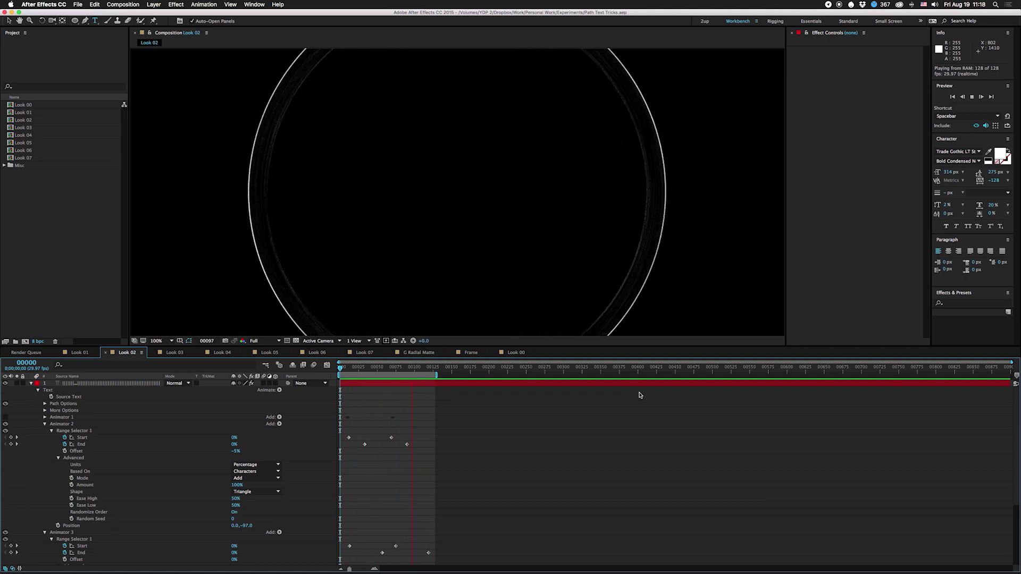
Open the Look 03 composition to view its animation
{"action": "left_click", "coordinate": [172, 353]}
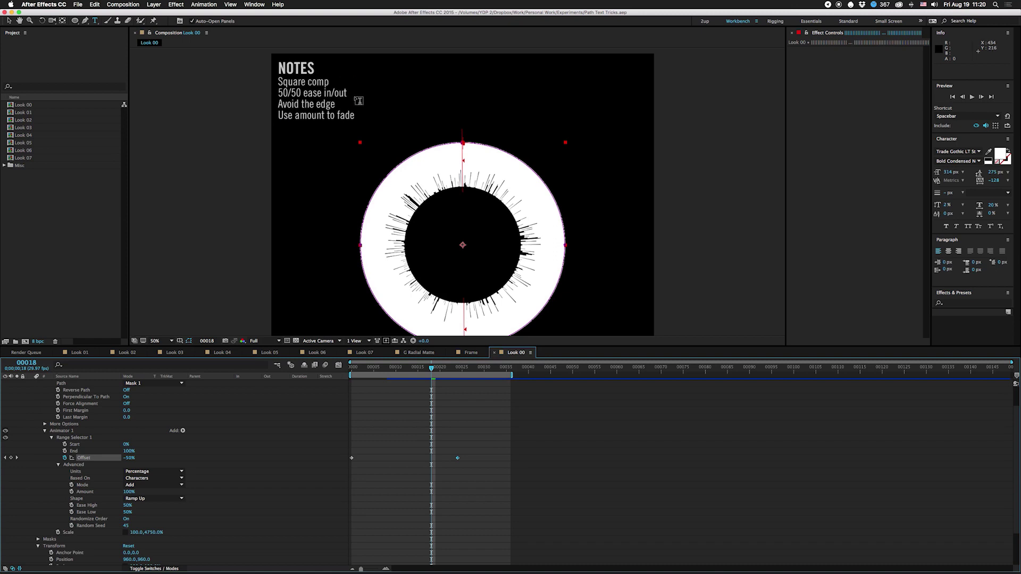
Open the Look 01 composition, scrub through its animation and examine the keyframes of its text layer's animators
{"action": "left_click", "coordinate": [83, 353]}
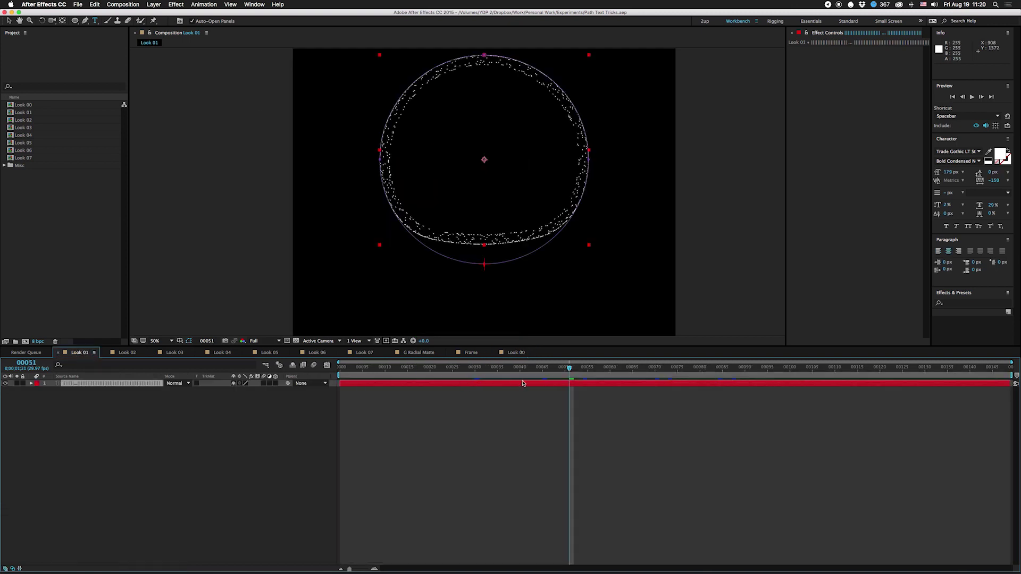
{"action": "left_click_drag", "start_coordinate": [567, 368], "coordinate": [537, 368]}
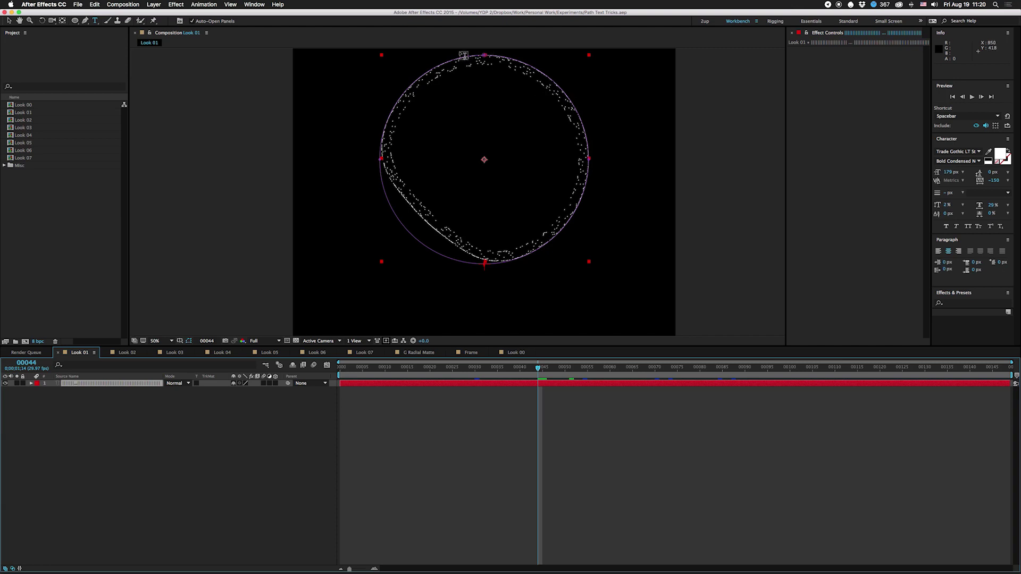
{"action": "left_click_drag", "start_coordinate": [356, 368], "coordinate": [497, 382]}
{"action": "left_click", "coordinate": [31, 383]}
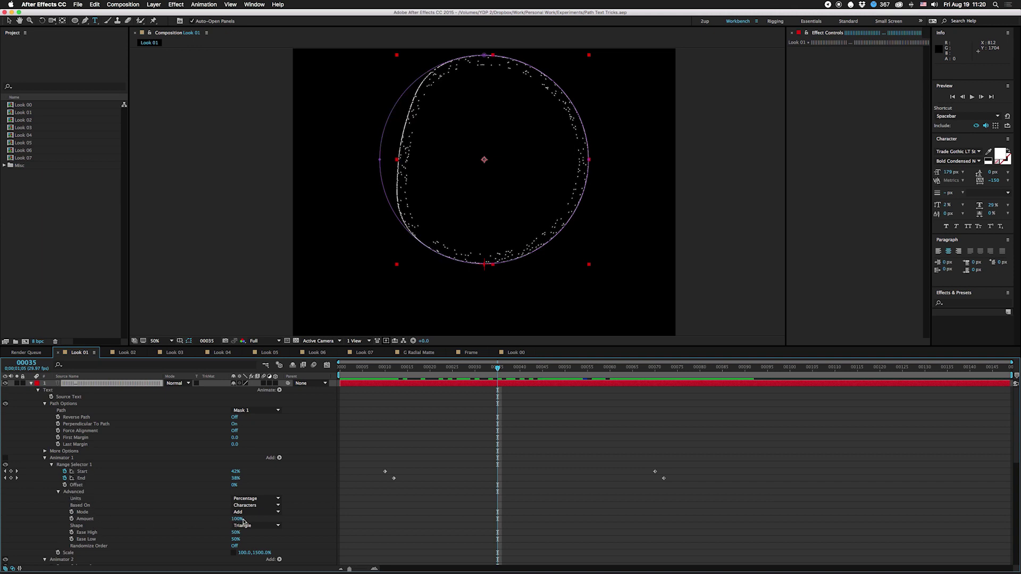
{"action": "scroll", "coordinate": [73, 463], "scroll_direction": "down", "scroll_amount": 3}
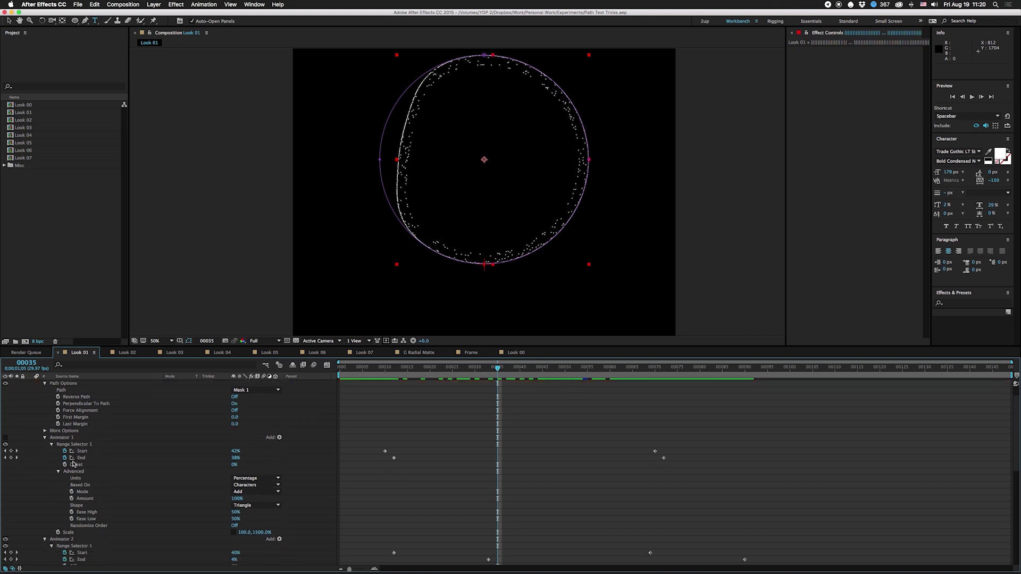
{"action": "scroll", "coordinate": [73, 464], "scroll_direction": "down", "scroll_amount": 6}
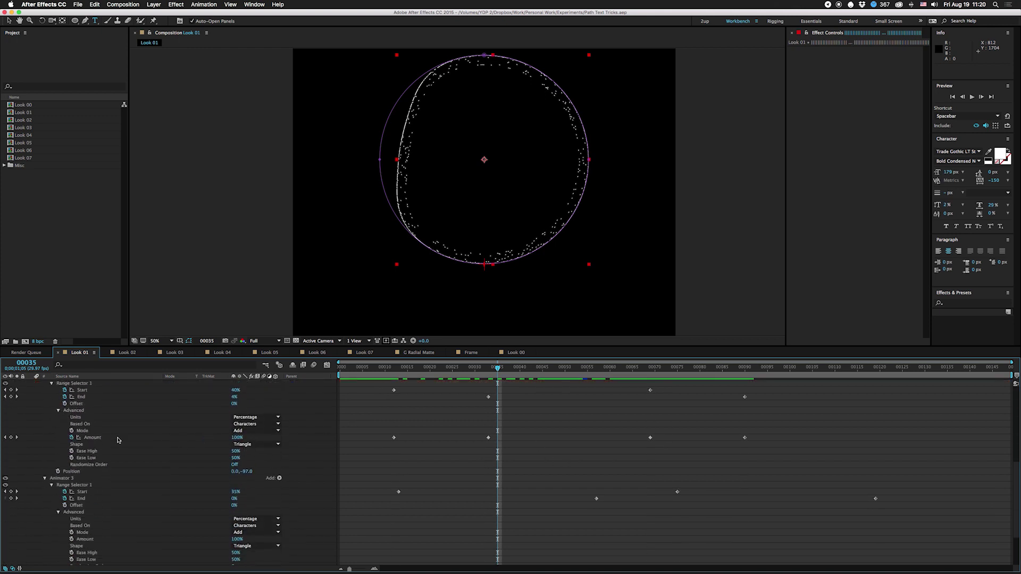
{"action": "left_click_drag", "start_coordinate": [394, 368], "coordinate": [694, 397]}
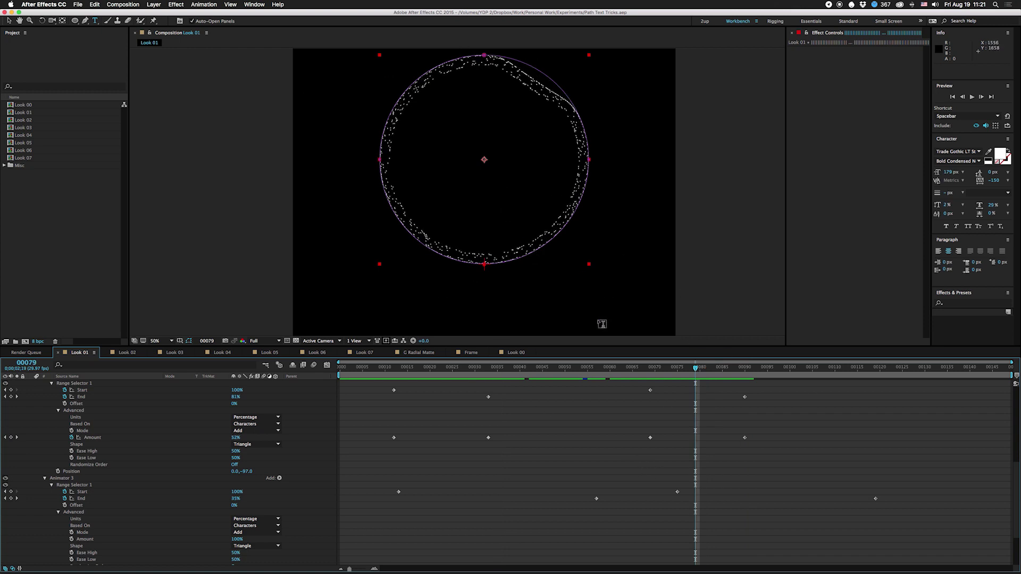
Preview the Look 03 composition and set the Amount of Animator 2's range selector to 17%
{"action": "left_click", "coordinate": [175, 353]}
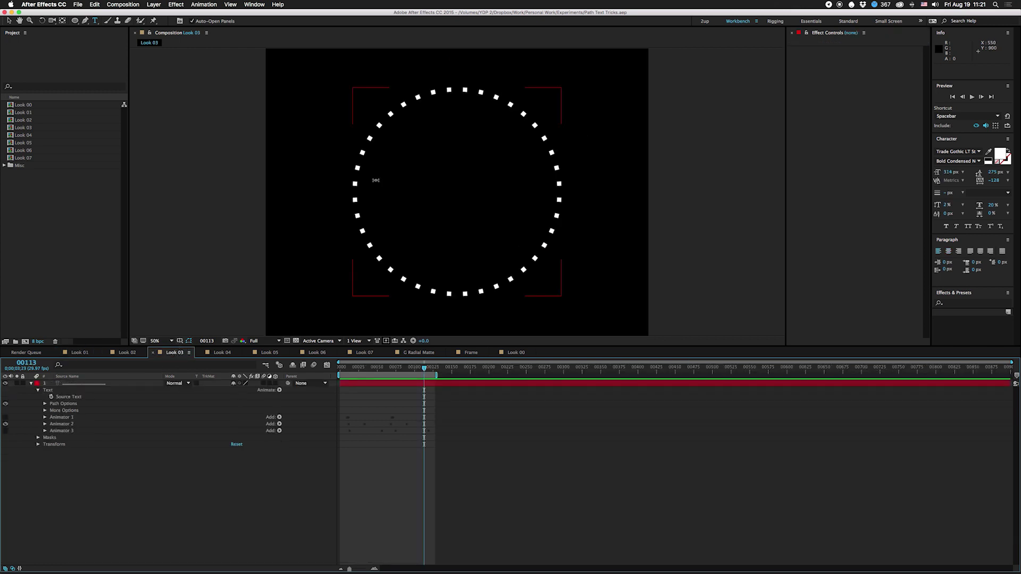
{"action": "key", "text": "space"}
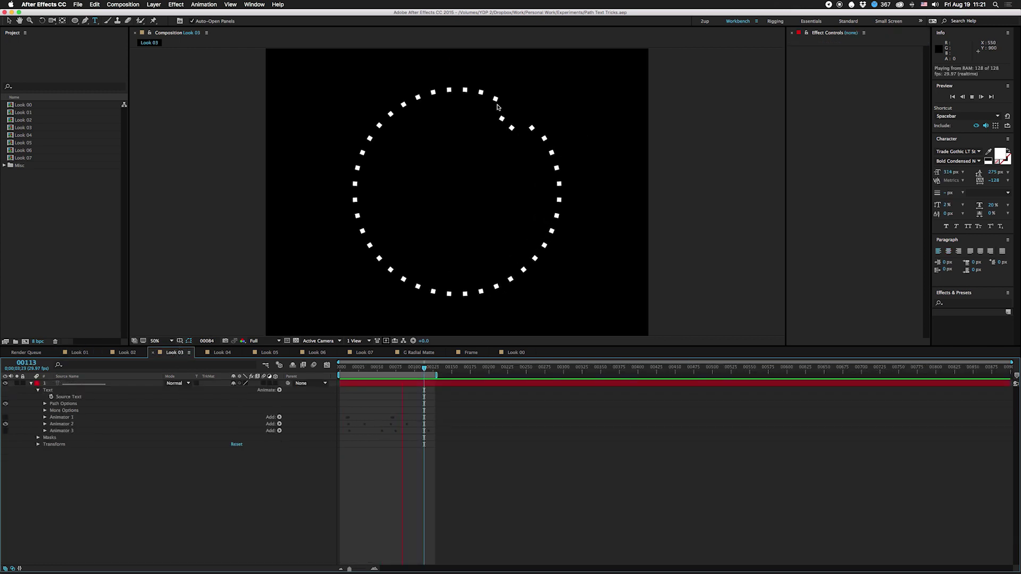
{"action": "left_click", "coordinate": [43, 423]}
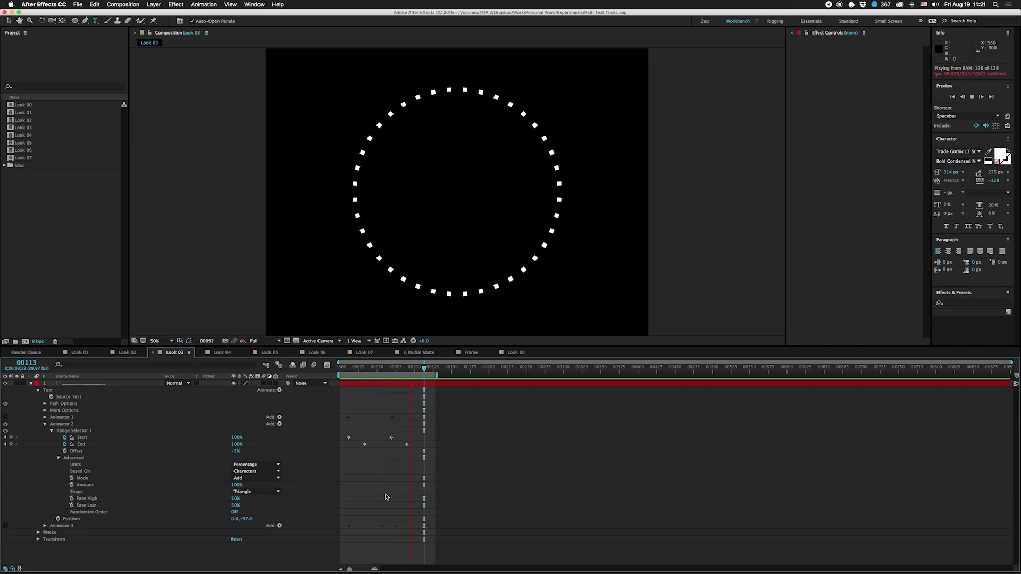
{"action": "left_click_drag", "start_coordinate": [239, 487], "coordinate": [206, 483]}
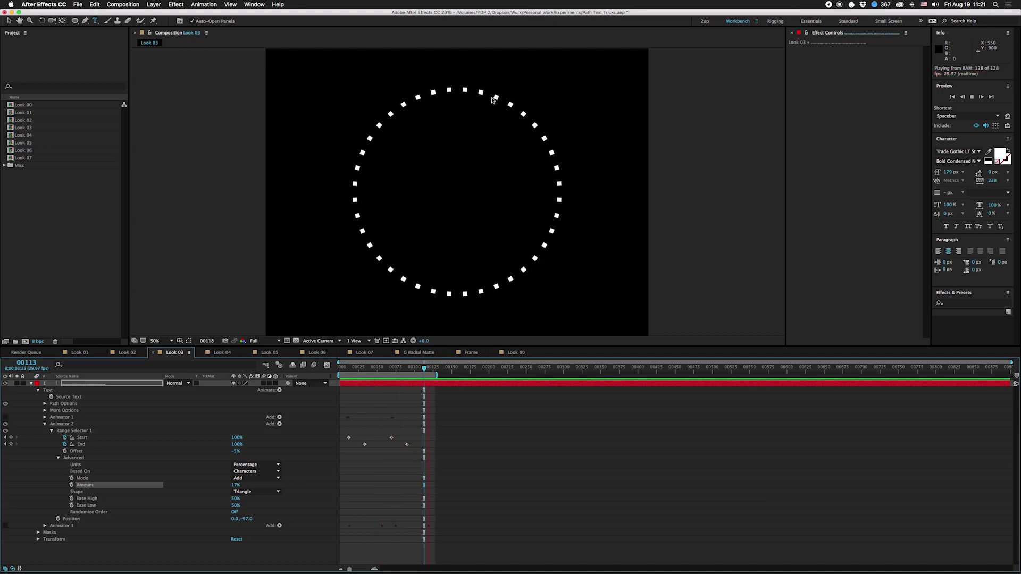
Examine the animator keyframes in Look 04, and view the Look 05 and Look 06 compositions playing
{"action": "left_click", "coordinate": [221, 352]}
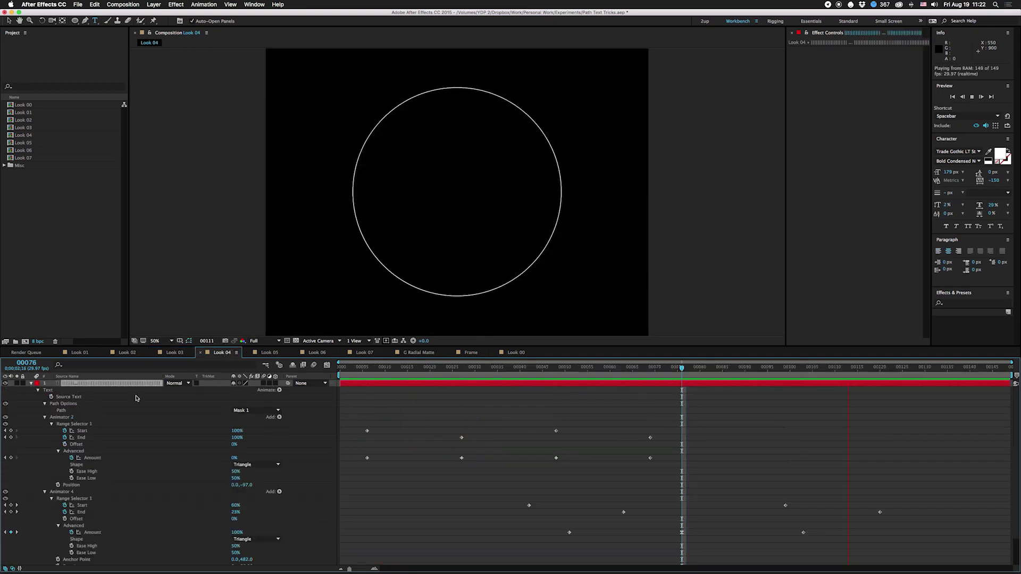
{"action": "scroll", "coordinate": [156, 476], "scroll_direction": "down", "scroll_amount": 3}
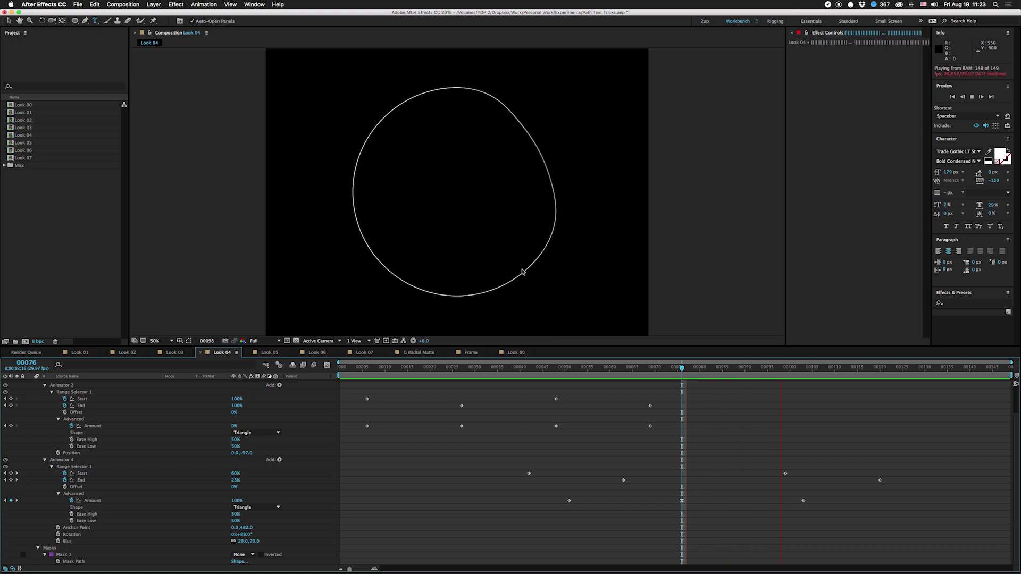
{"action": "left_click", "coordinate": [270, 353]}
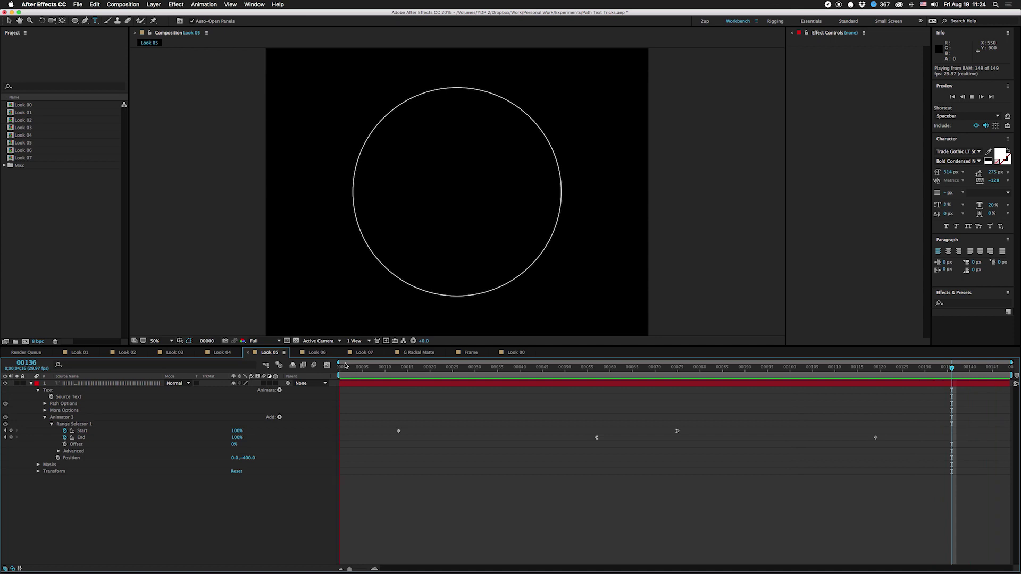
{"action": "left_click", "coordinate": [317, 352]}
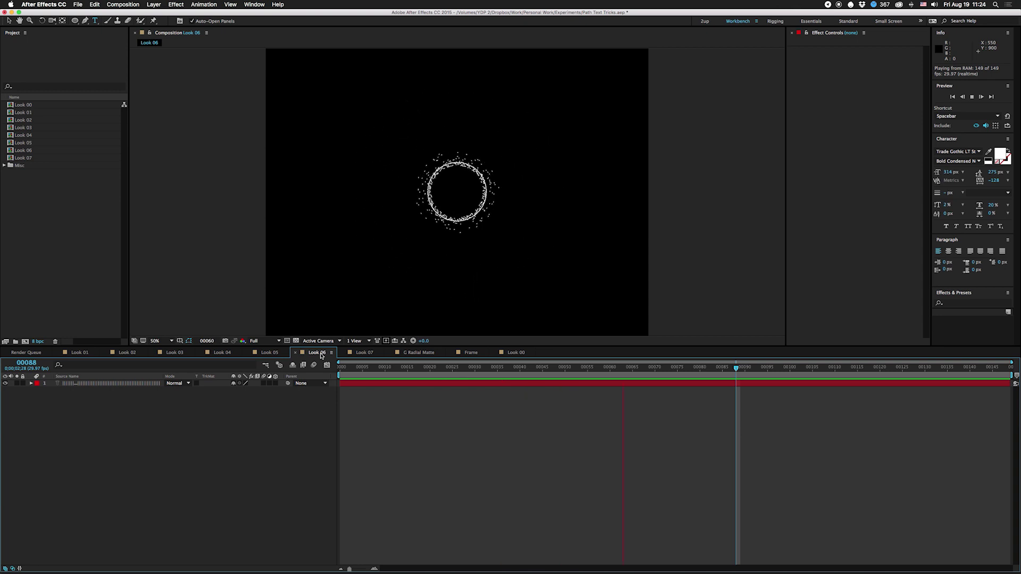
Open the Look 07 composition, end its work area at frame 97 and preview the animation
{"action": "left_click", "coordinate": [370, 353]}
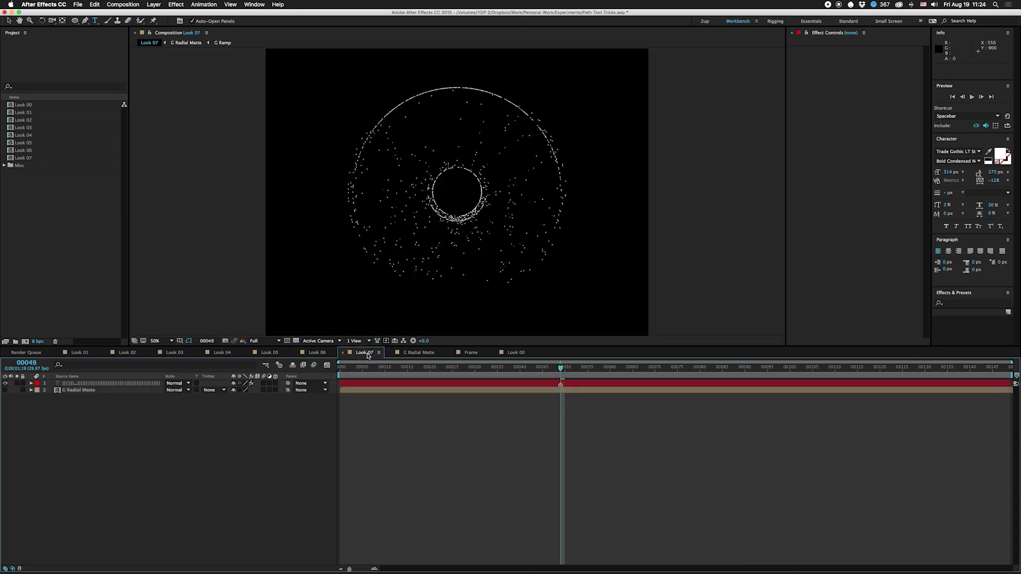
{"action": "left_click_drag", "start_coordinate": [760, 368], "coordinate": [777, 367]}
{"action": "key", "text": "n"}
{"action": "key", "text": "space"}
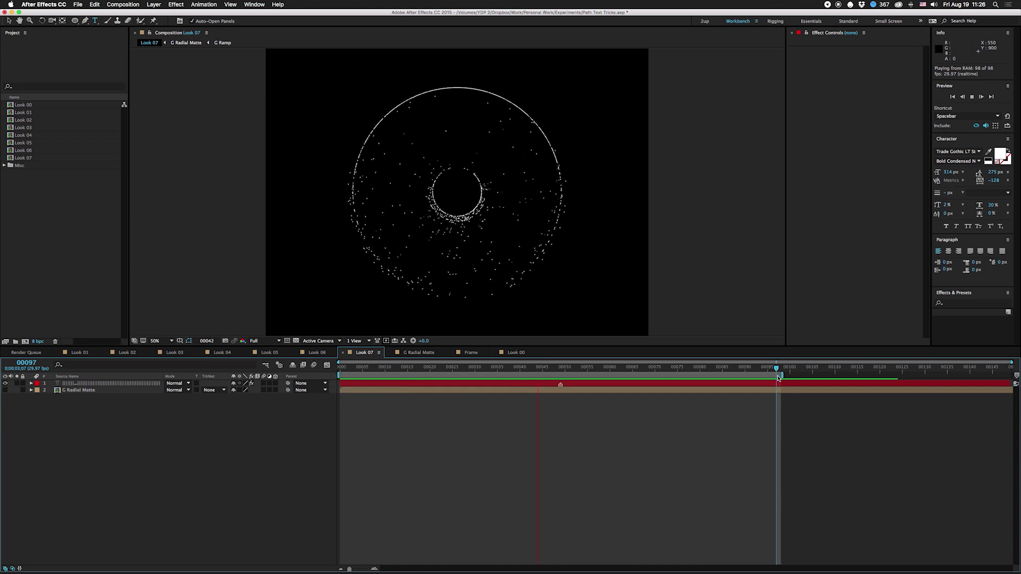
Duplicate the Look 07 composition, open the copy and expand its text layer's animator properties at frame 35
{"action": "left_click", "coordinate": [16, 158]}
{"action": "key", "text": "super+d"}
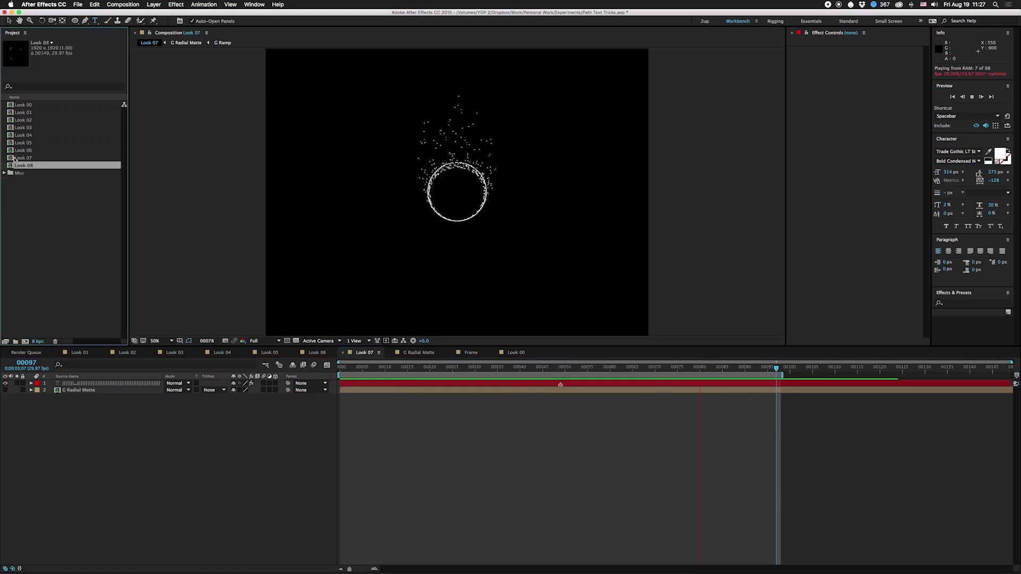
{"action": "double_click", "coordinate": [9, 166]}
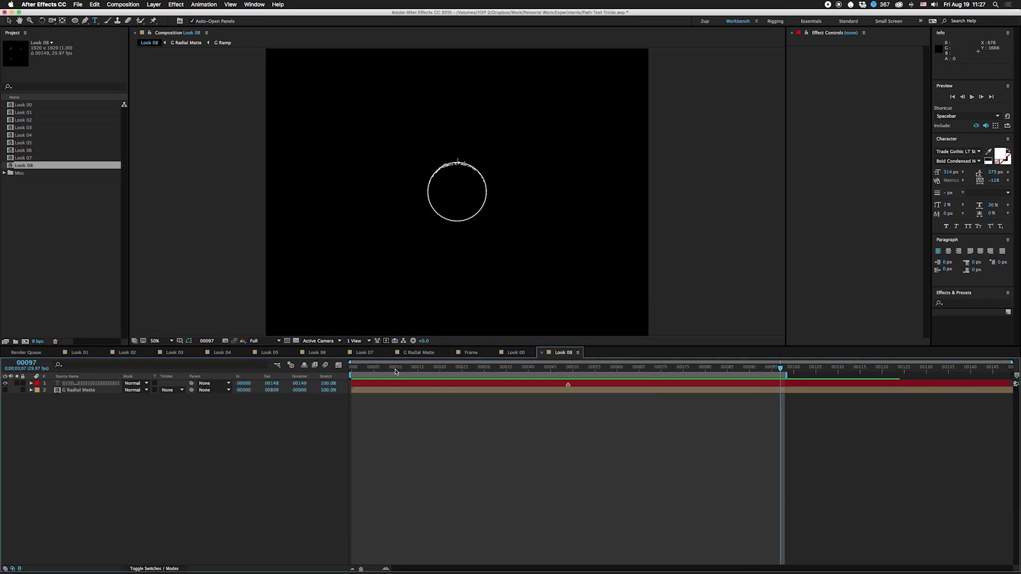
{"action": "left_click", "coordinate": [63, 384]}
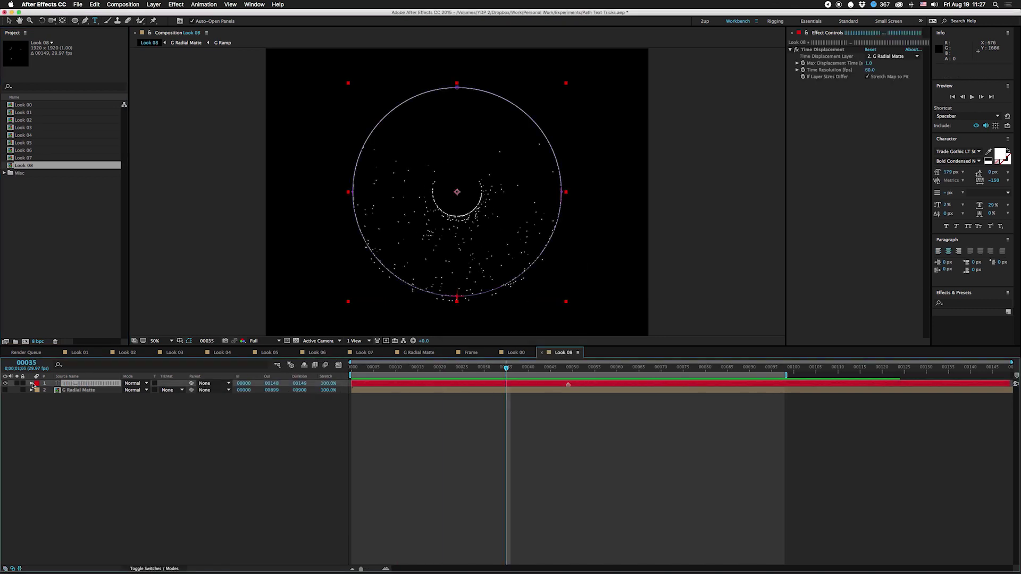
{"action": "left_click", "coordinate": [31, 383]}
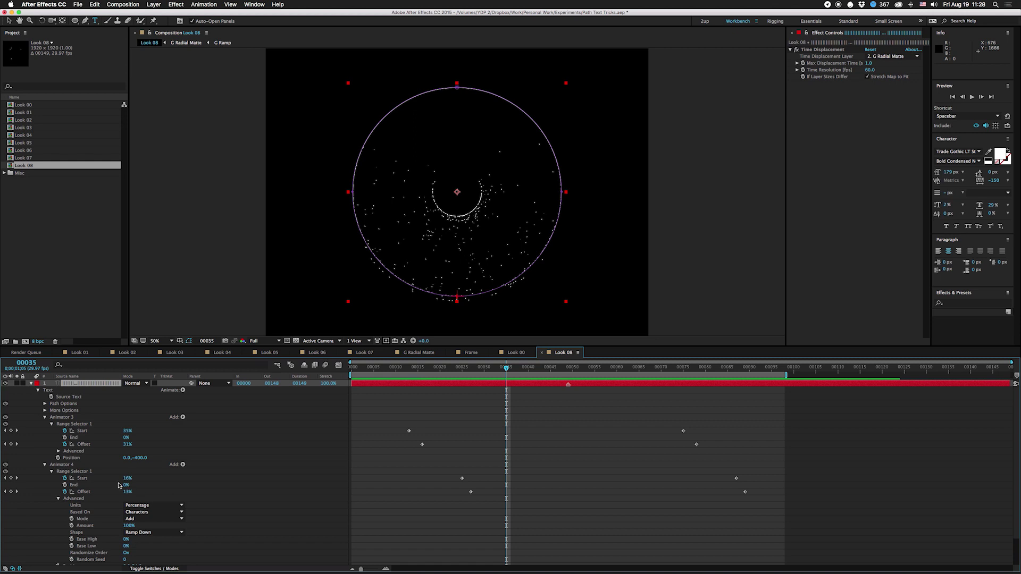
{"action": "scroll", "coordinate": [111, 489], "scroll_direction": "down", "scroll_amount": 2}
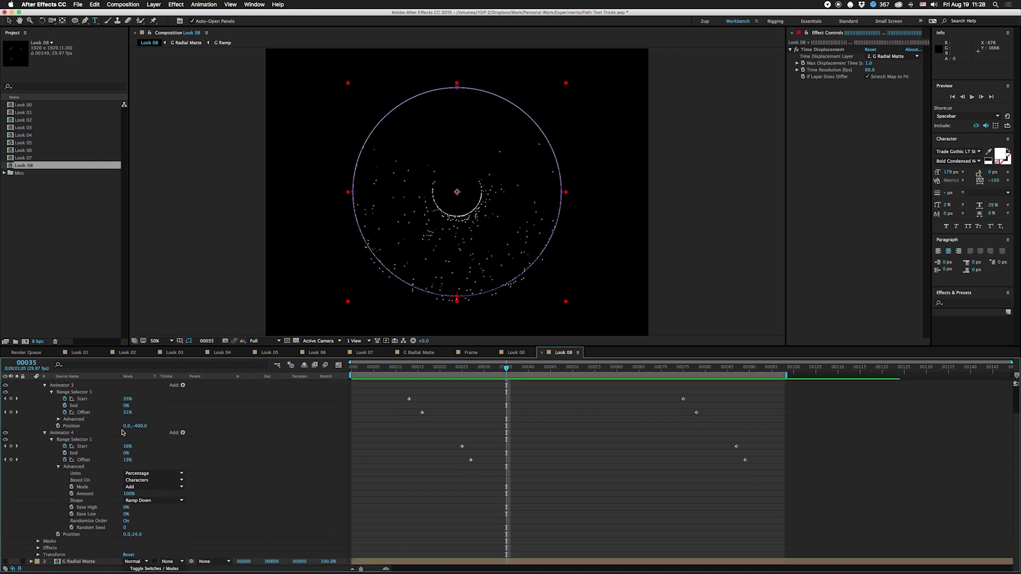
{"action": "scroll", "coordinate": [112, 436], "scroll_direction": "up", "scroll_amount": 2}
Replace Animator 3's Position property with a Scale property of 100, 400% and preview the result
{"action": "left_click", "coordinate": [71, 458]}
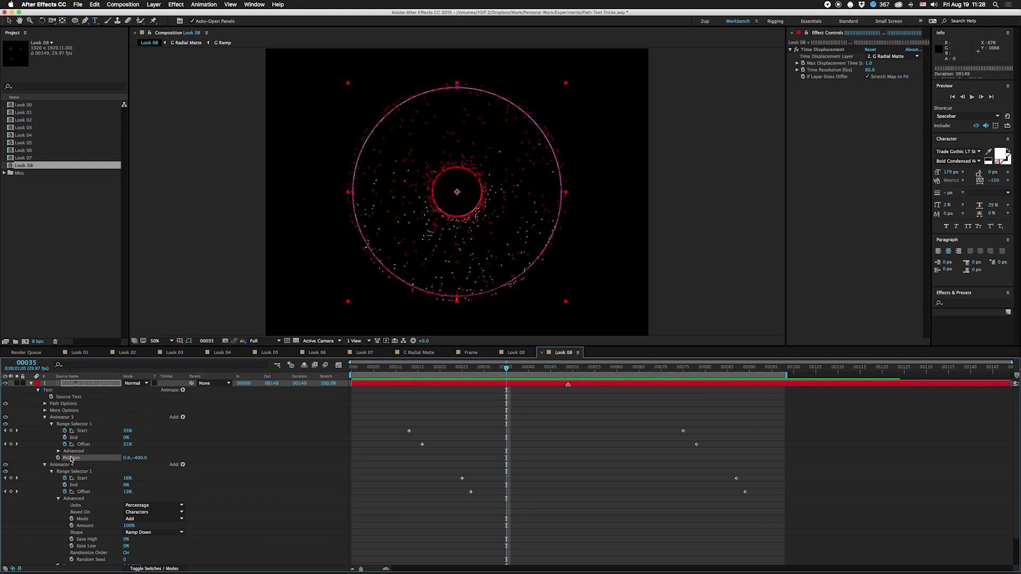
{"action": "left_click", "coordinate": [184, 417]}
{"action": "mouse_move", "coordinate": [209, 417]}
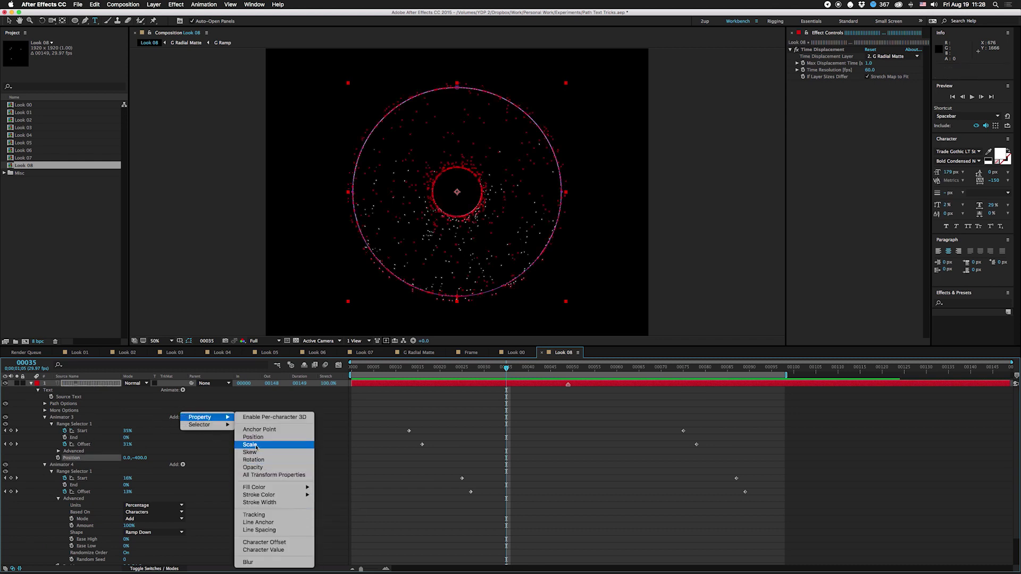
{"action": "left_click", "coordinate": [256, 445]}
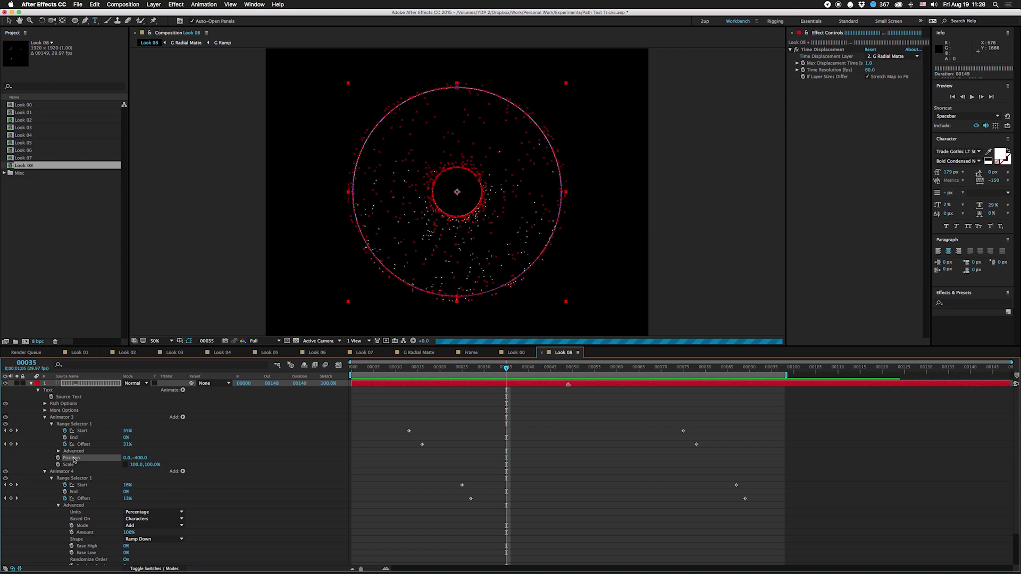
{"action": "key", "text": "Delete"}
{"action": "left_click", "coordinate": [153, 458]}
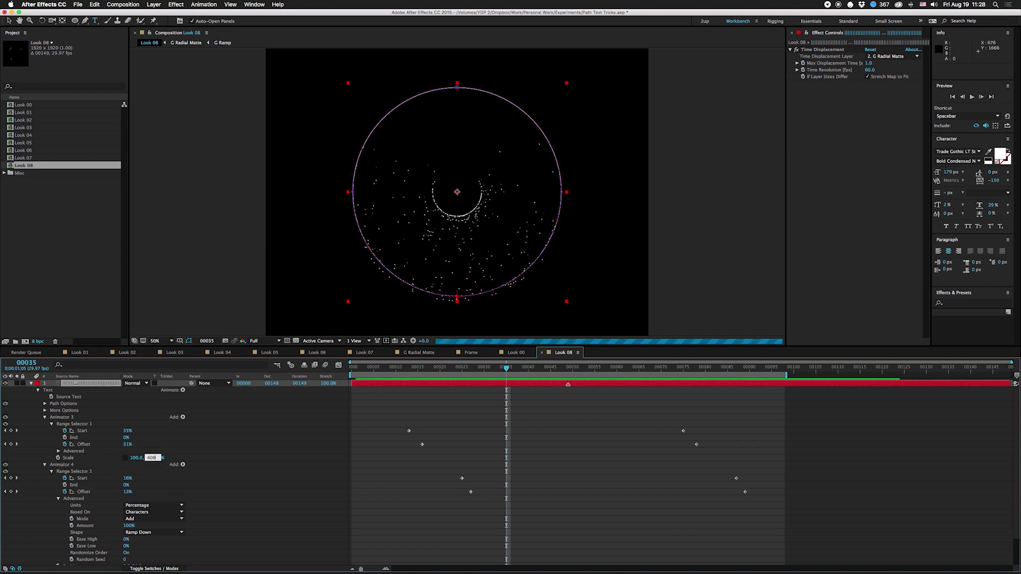
{"action": "key", "text": "Return"}
{"action": "key", "text": "space"}
{"action": "key", "text": "super+Tab"}
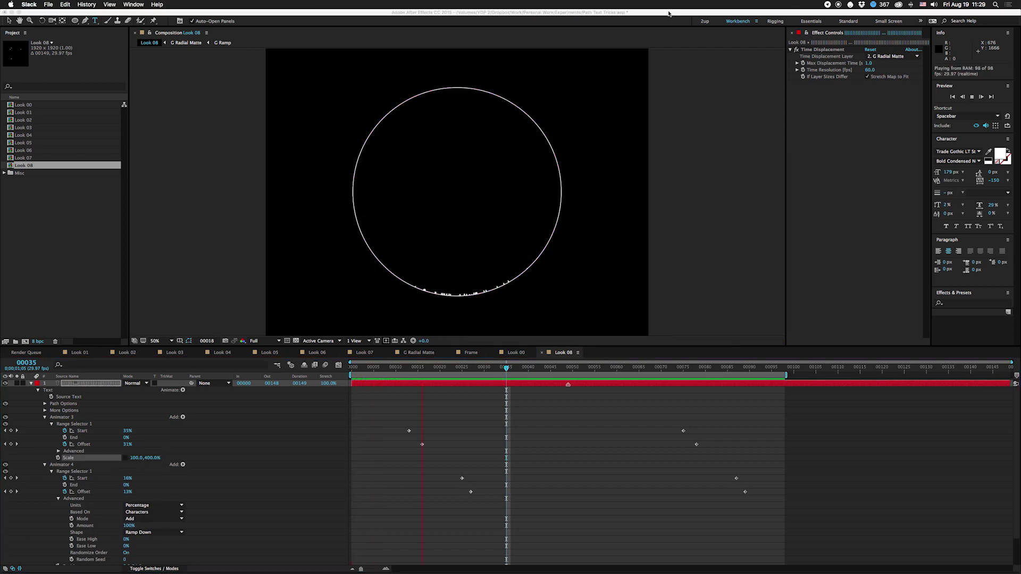